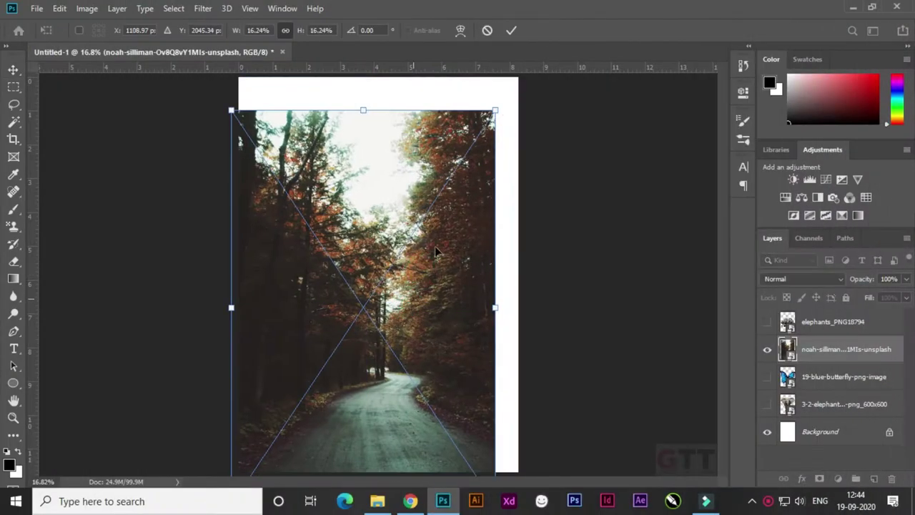
Step: Free Transform the forest road photo to fit the canvas
left_click_drag(464, 216, 458, 232)
key("ctrl+minus")
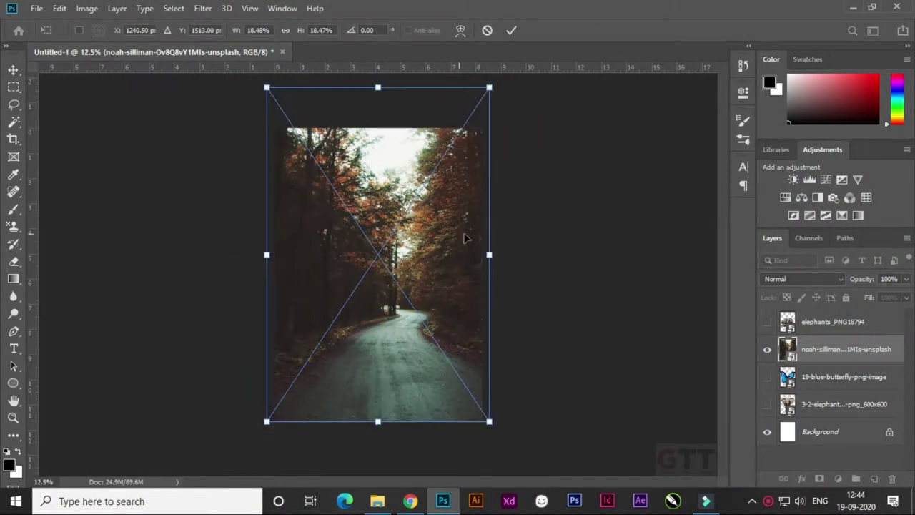
left_click_drag(490, 86, 458, 203)
key("Return")
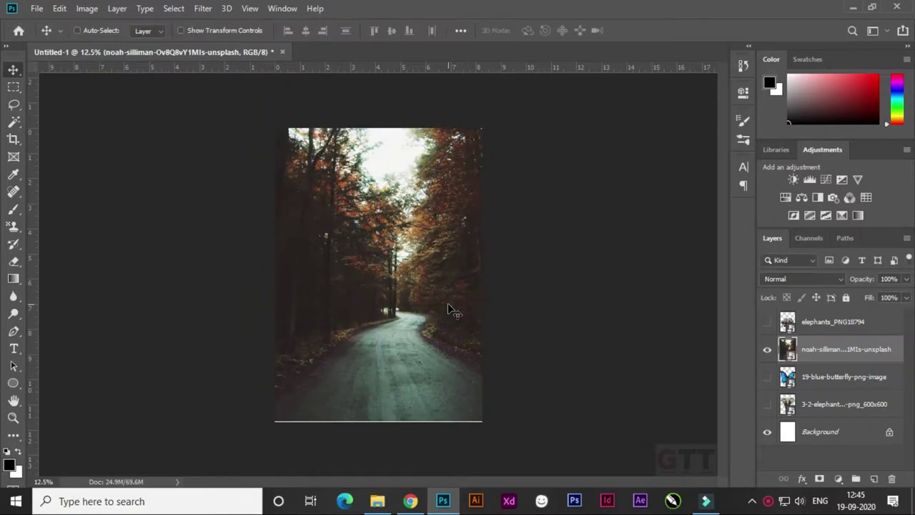
key("ctrl+plus")
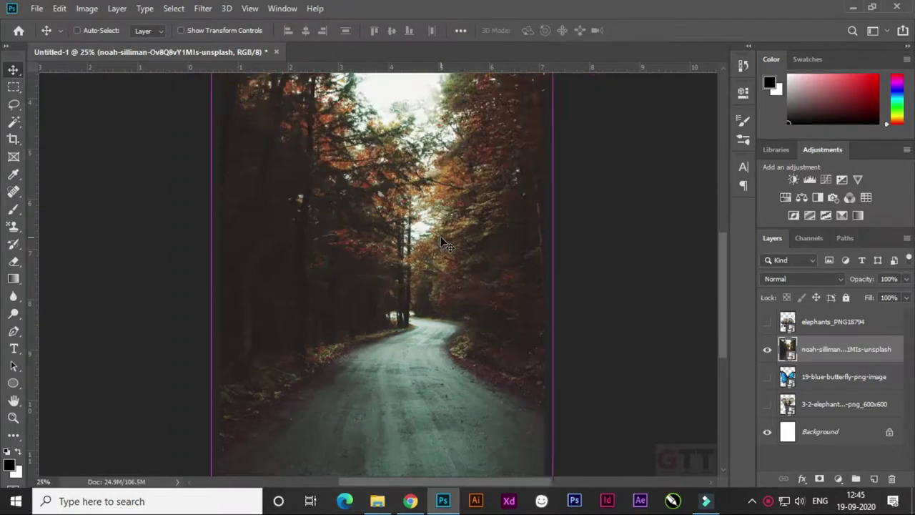
Step: Move the elephant layer to the top, scale it down onto the road, and group it
left_click_drag(829, 404, 829, 319)
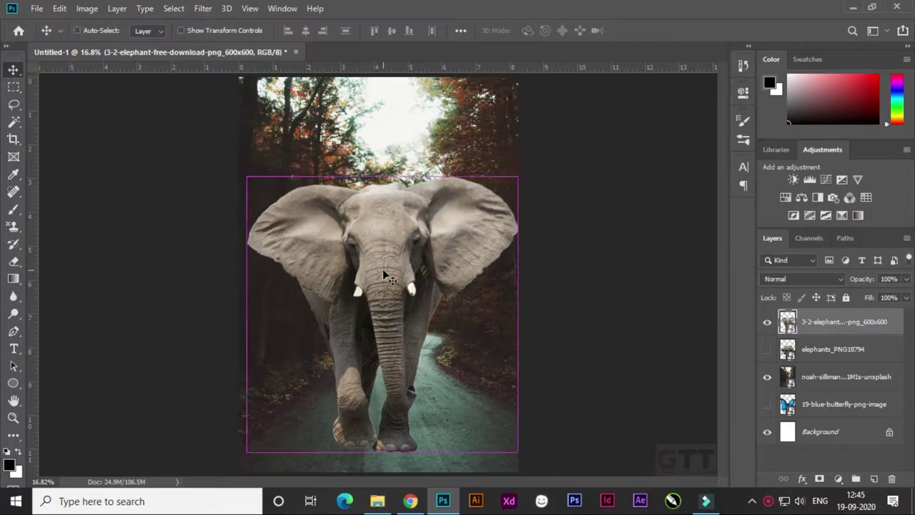
key("ctrl+t")
left_click_drag(521, 180, 502, 194)
left_click_drag(425, 323, 421, 344)
key("Return")
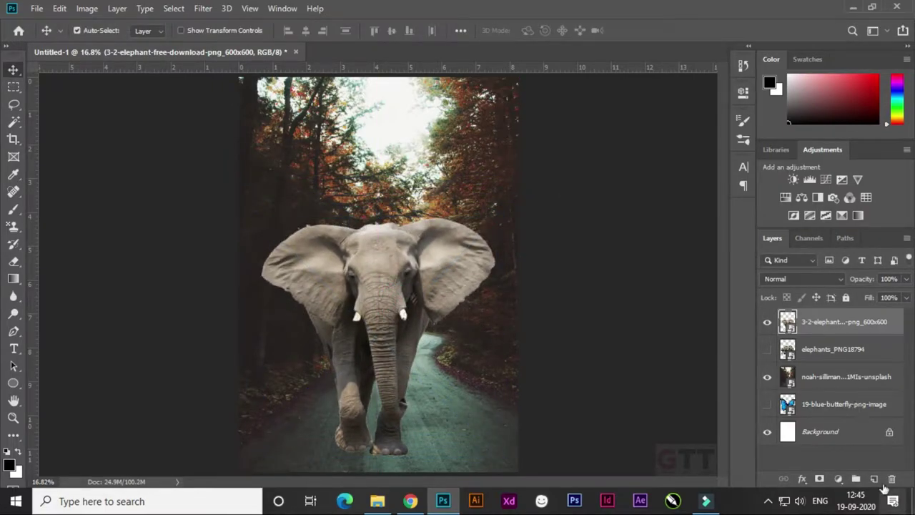
left_click(855, 479)
type("elephant")
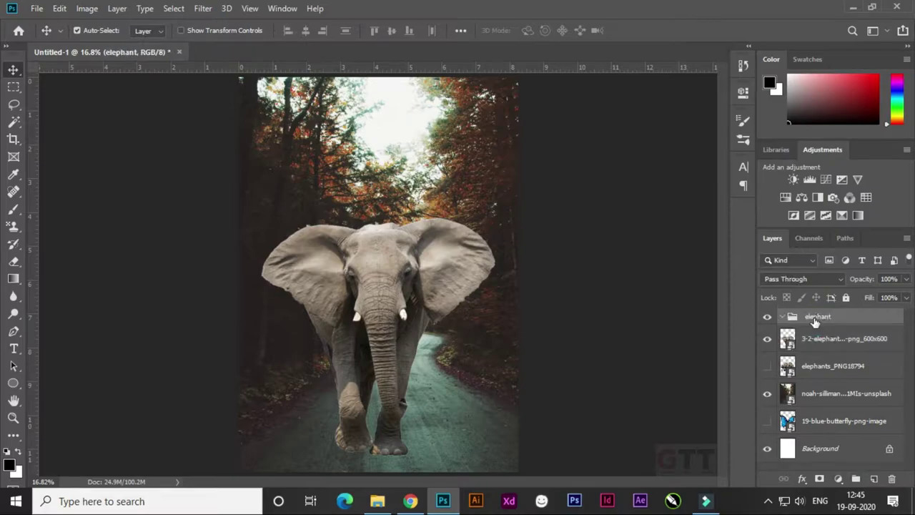
Step: Hide the elephant group and show the elephants_PNG18794 herd, moved slightly down
left_click(842, 341)
left_click(766, 365)
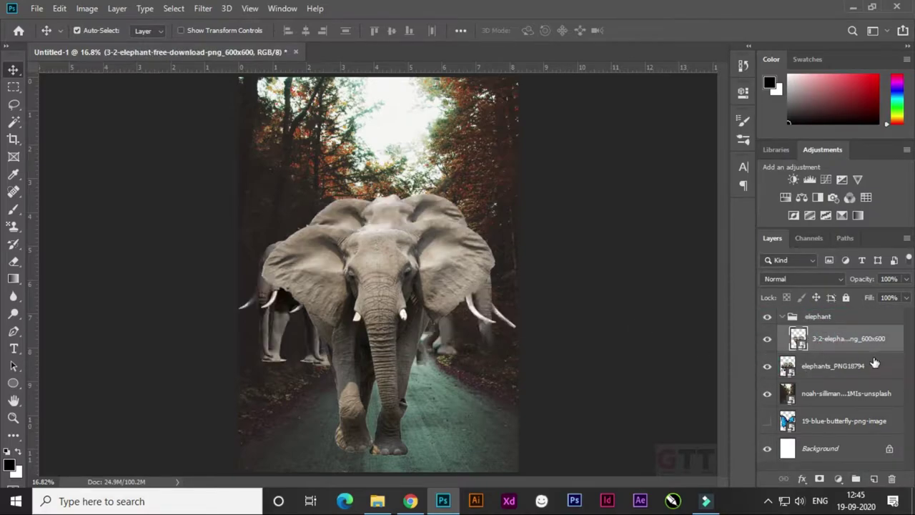
left_click(782, 316)
left_click(833, 338)
left_click(767, 316)
left_click_drag(388, 270, 388, 293)
key("ctrl+plus")
key("ctrl+plus")
key("ctrl+plus")
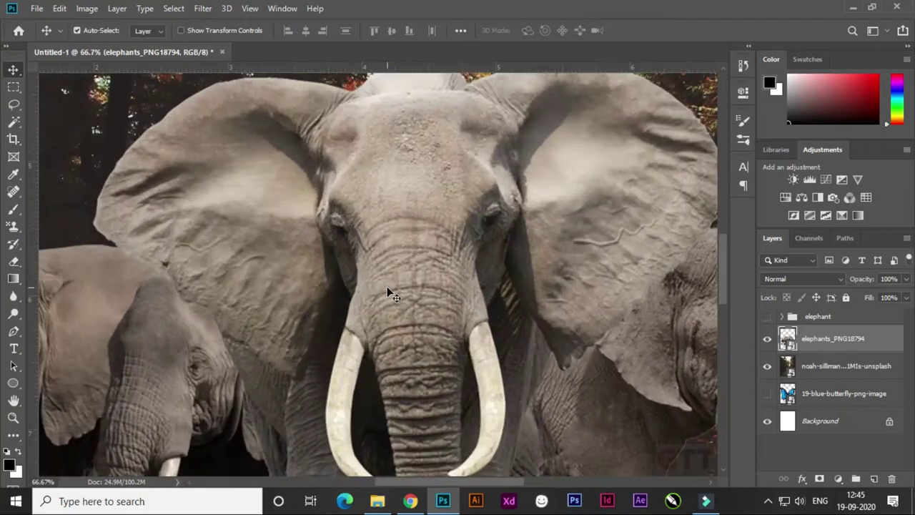
Step: Pen-trace the herd elephant's left tusk from its inner edge around the tip
key("ctrl+plus")
key("ctrl+plus")
left_click(13, 331)
left_click_drag(298, 219, 269, 247)
left_click_drag(379, 228, 368, 172)
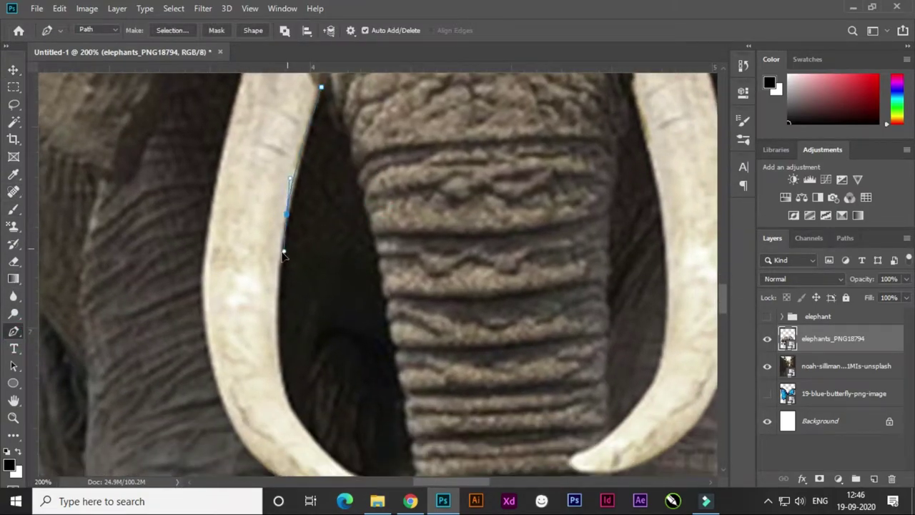
left_click_drag(391, 276, 384, 154)
left_click_drag(276, 263, 287, 299)
left_click_drag(345, 330, 306, 266)
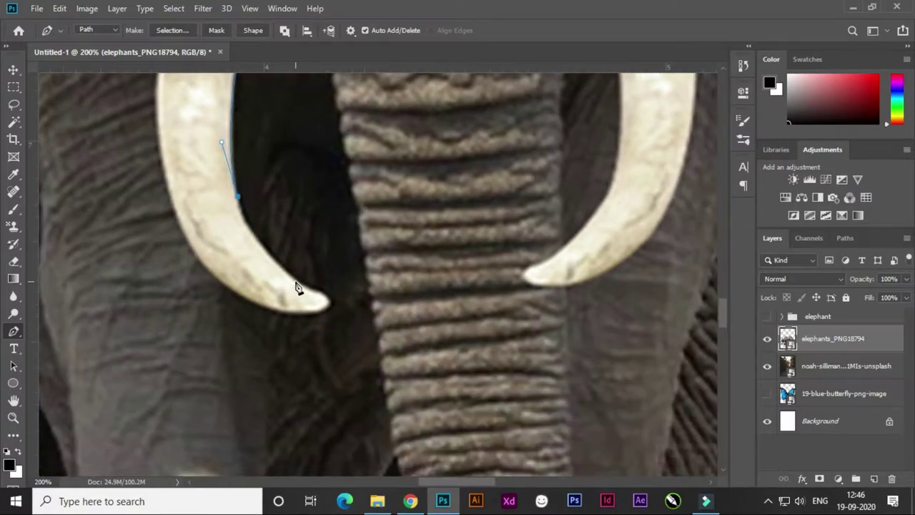
left_click_drag(324, 300, 312, 255)
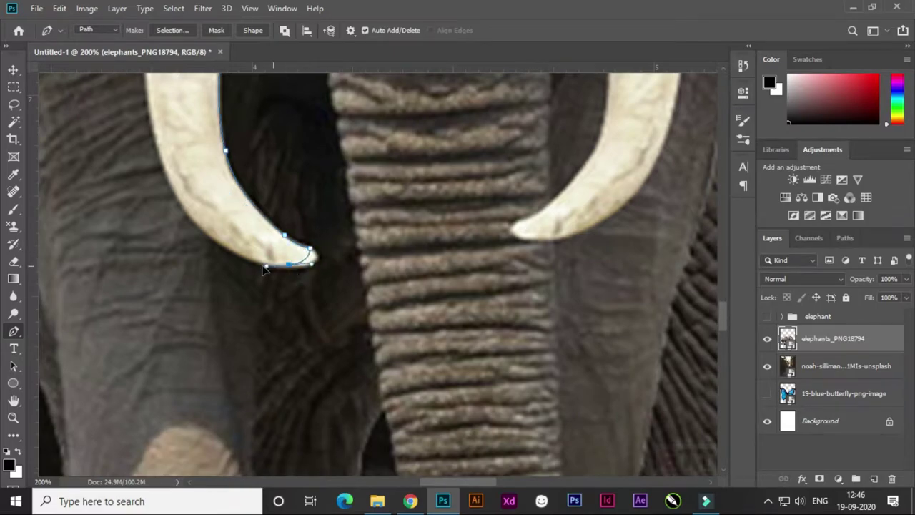
left_click_drag(292, 274, 274, 240)
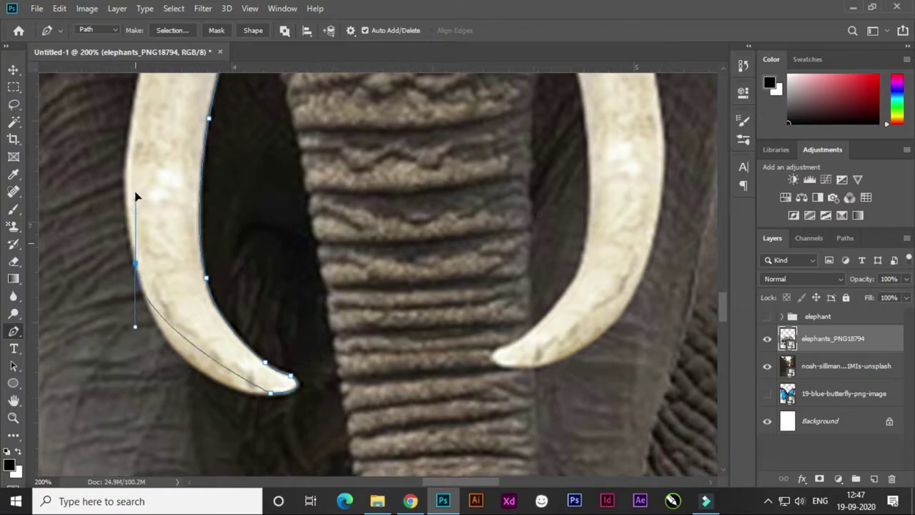
left_click_drag(137, 195, 98, 127)
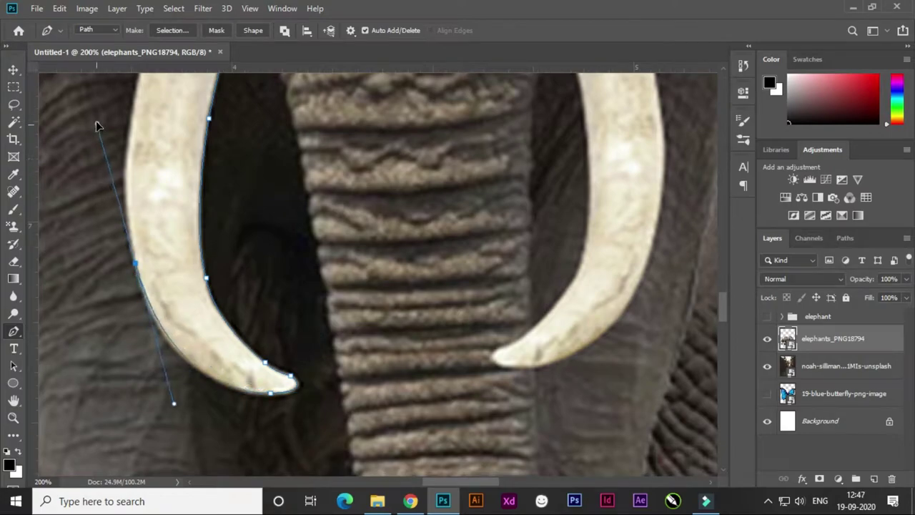
Step: Finish the left tusk path up its outer edge and copy the selection to Layer 1
scroll(140, 265, "up", 5)
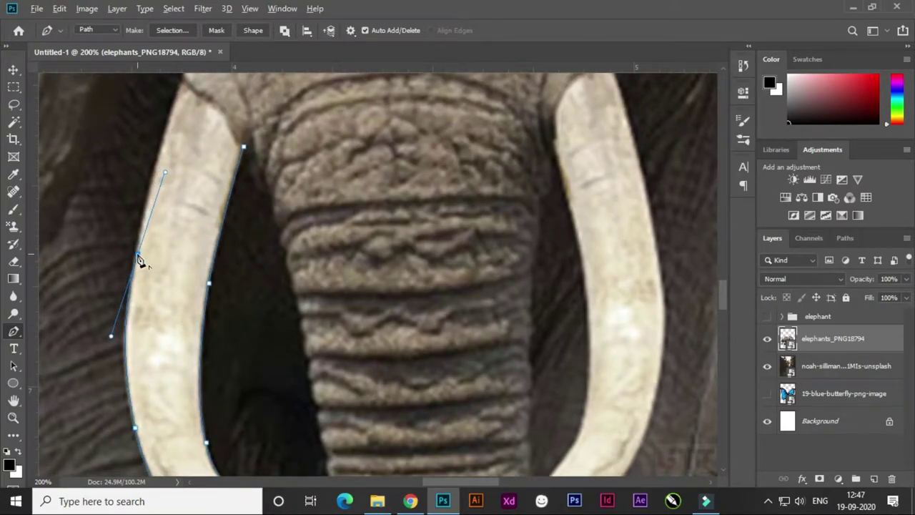
left_click(139, 254, "alt")
scroll(184, 206, "up", 3)
left_click_drag(200, 164, 205, 154)
left_click(184, 193, "alt")
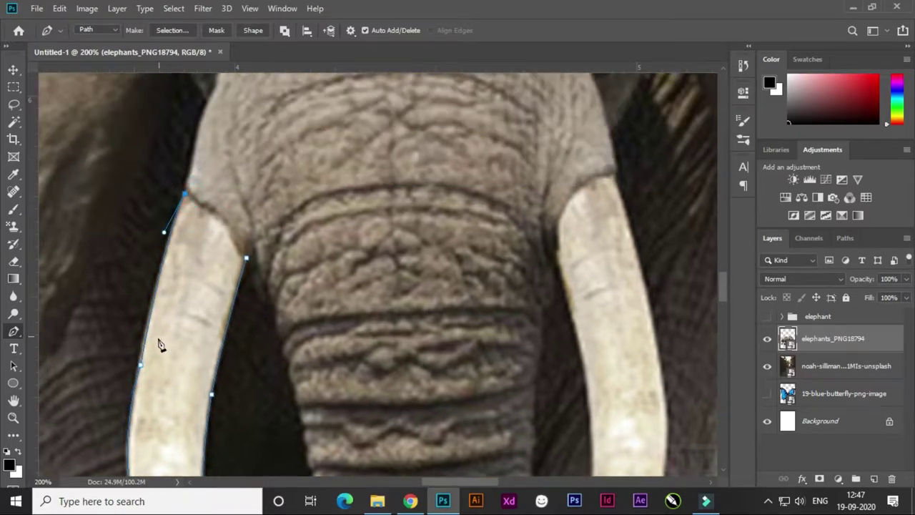
left_click_drag(114, 463, 143, 284)
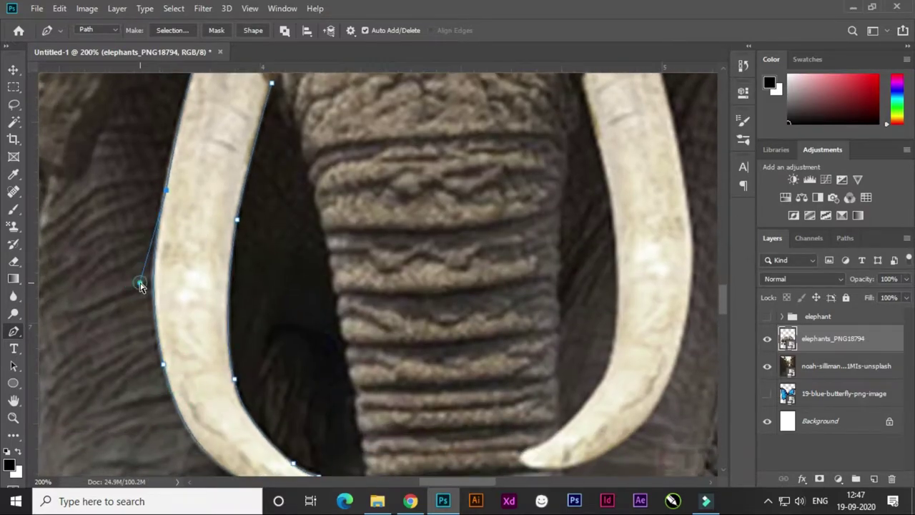
scroll(172, 250, "up", 4)
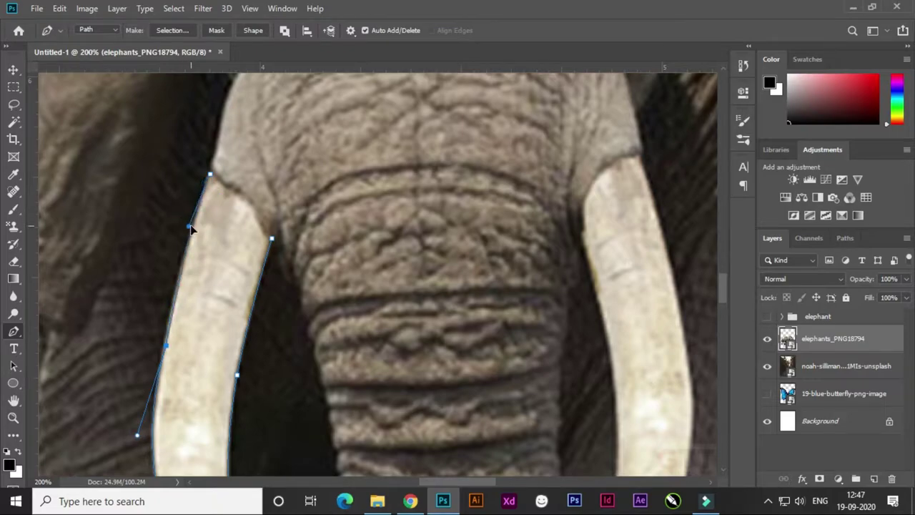
left_click_drag(168, 332, 183, 286)
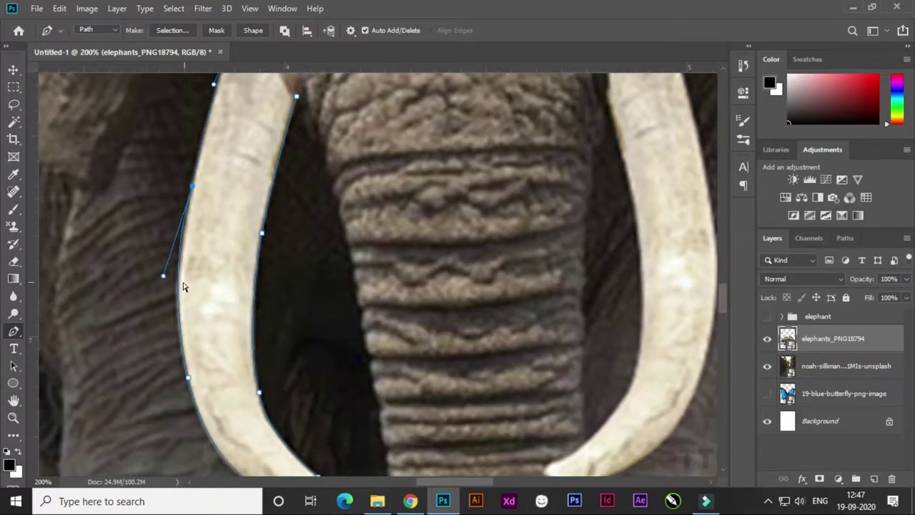
left_click_drag(243, 202, 226, 392)
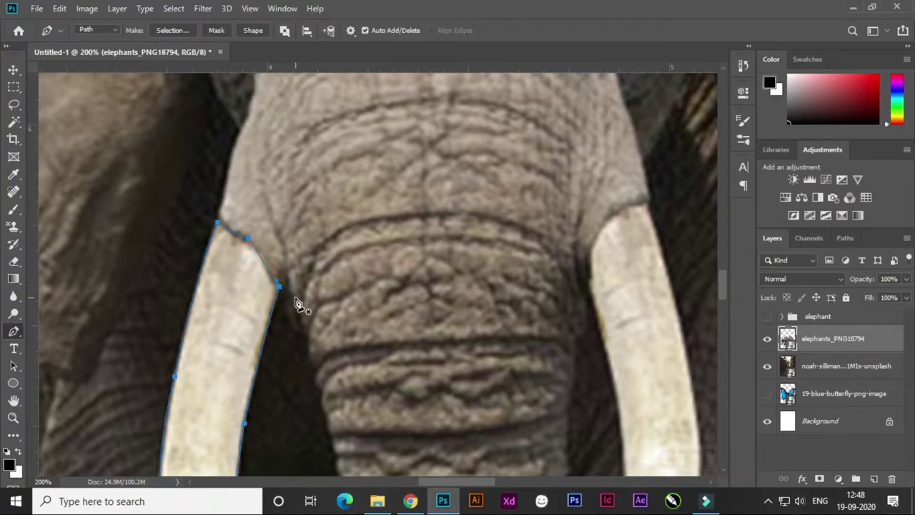
key("ctrl+Return")
key("ctrl+j")
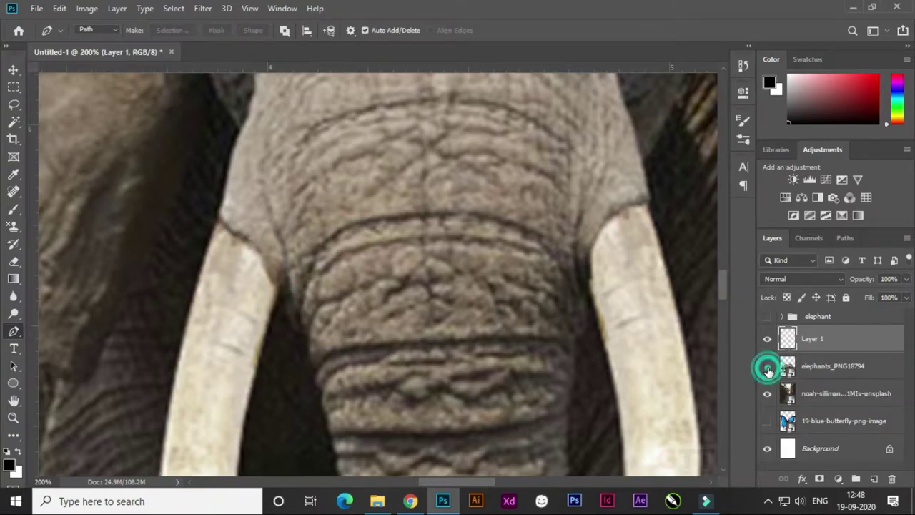
Step: Pen-trace the herd elephant's right tusk and copy it to a new Layer 2
left_click(808, 369)
mouse_move(628, 229)
left_mouse_down()
mouse_move(379, 229)
mouse_move(452, 184)
left_mouse_up()
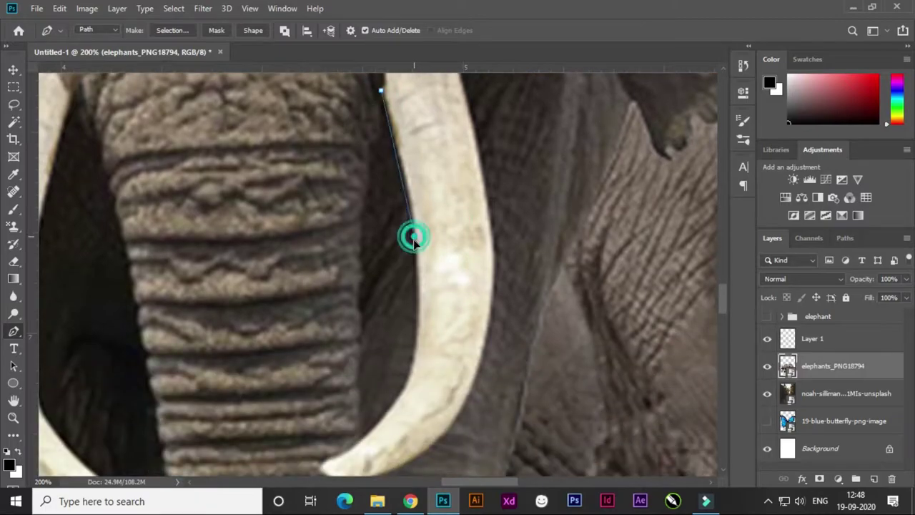
left_click_drag(418, 243, 438, 135)
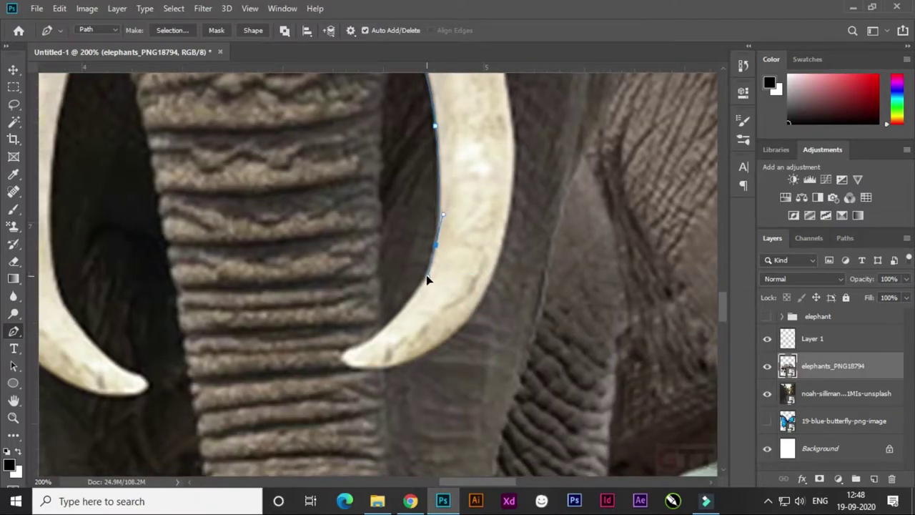
left_click_drag(439, 250, 480, 166)
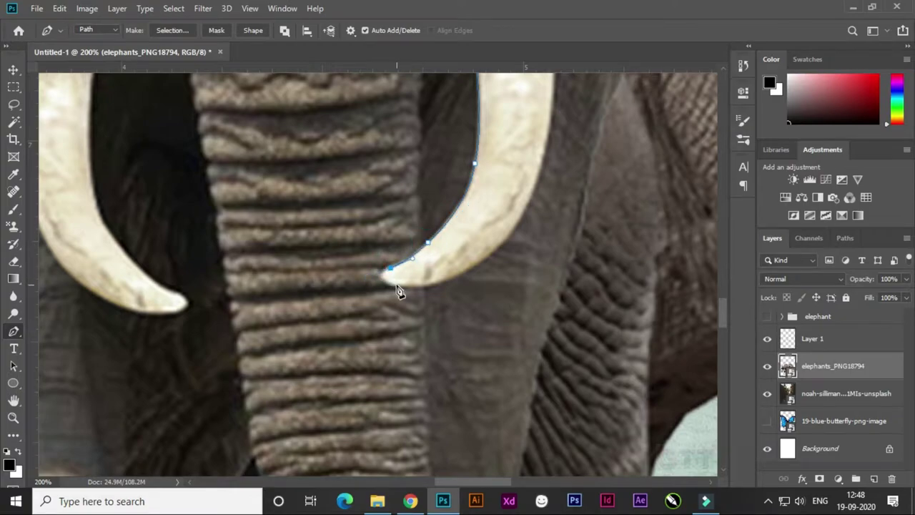
mouse_move(475, 230)
left_mouse_down()
mouse_move(403, 295)
mouse_move(497, 227)
left_mouse_up()
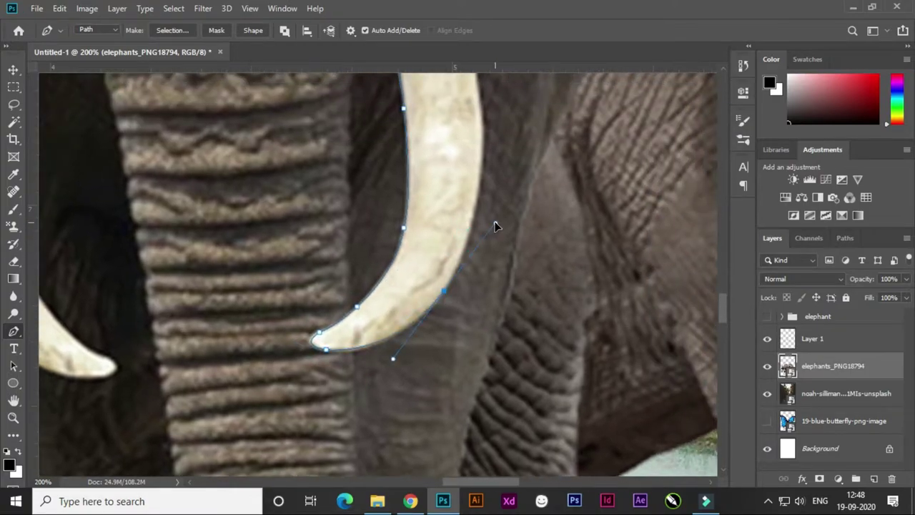
left_click_drag(523, 79, 506, 204)
left_click_drag(466, 269, 472, 172)
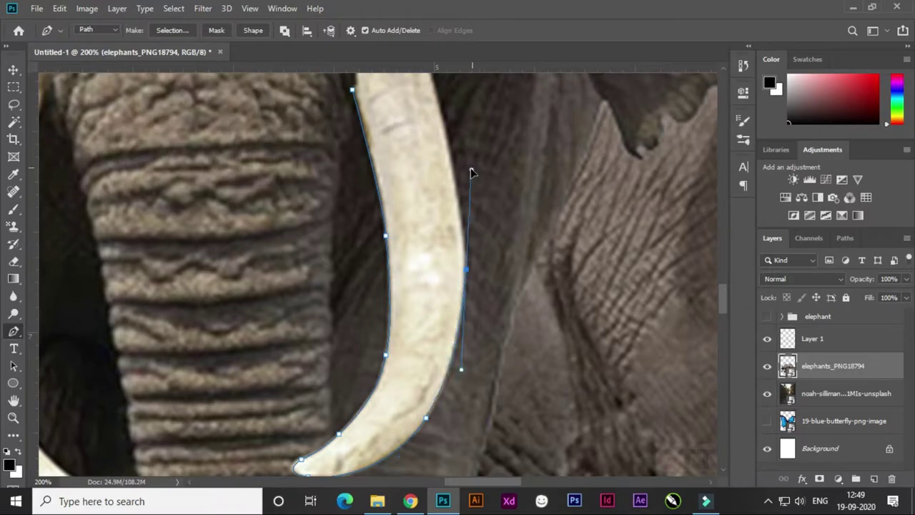
left_click_drag(479, 209, 493, 361)
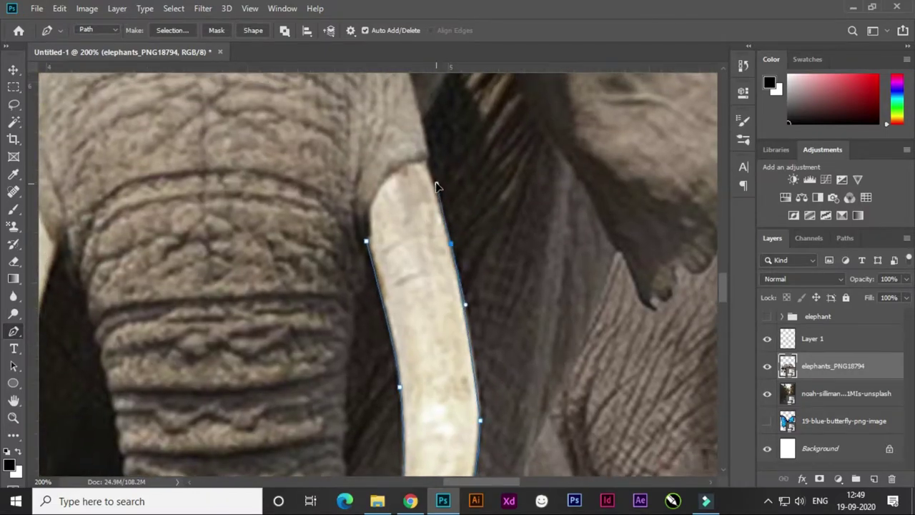
left_click_drag(436, 174, 443, 276)
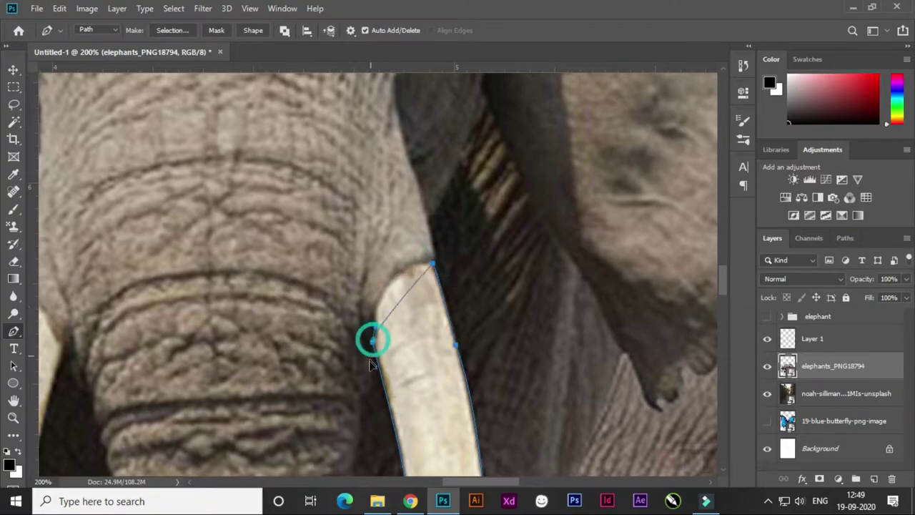
key("ctrl+Return")
key("ctrl+j")
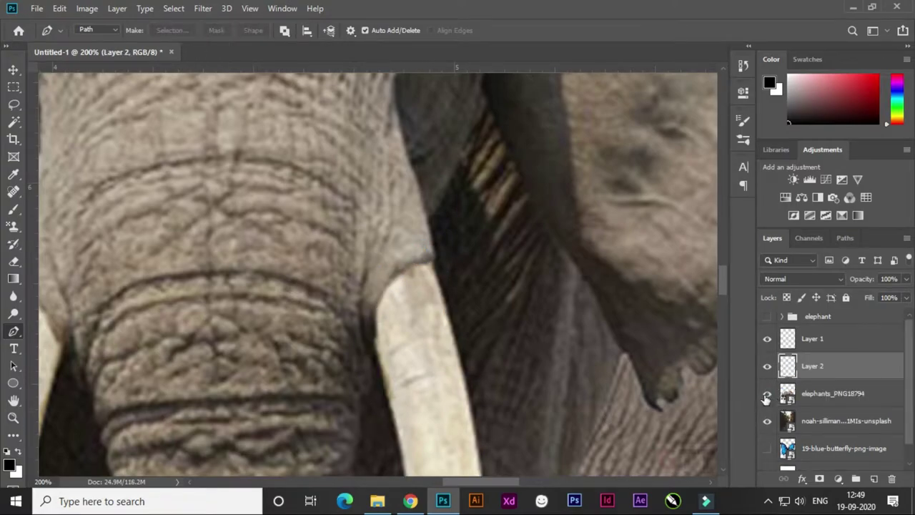
Step: Hide the elephants_PNG18794 herd layer and show the elephant group again
left_click(767, 392)
left_click(767, 316)
key("ctrl+minus")
key("ctrl+minus")
key("ctrl+minus")
left_click(832, 393)
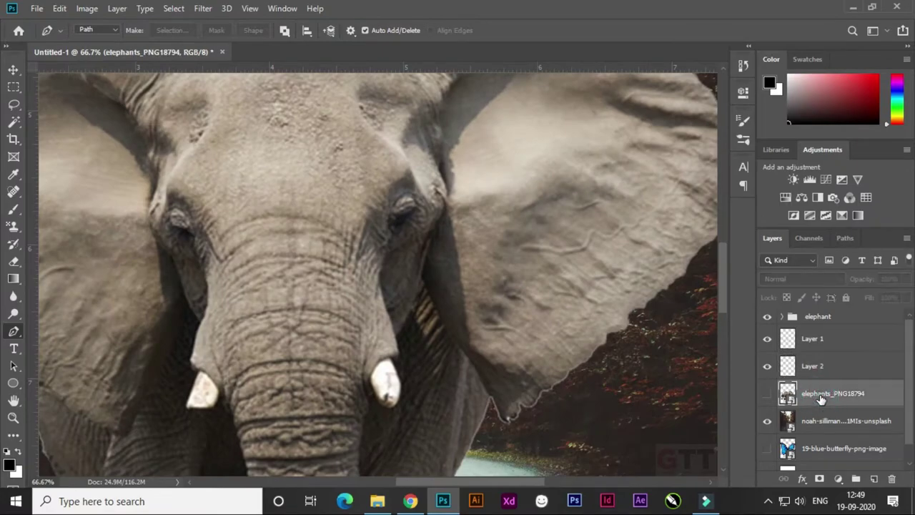
Step: Move Layer 1 and Layer 2 into the elephant group
key("Delete")
left_click(833, 338, "shift")
left_click_drag(840, 314, 840, 316)
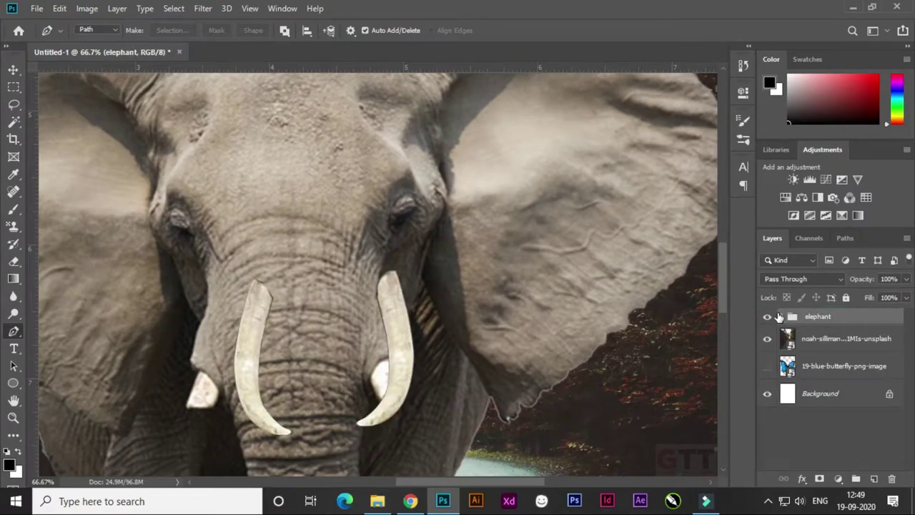
key("ctrl+plus")
left_click_drag(187, 385, 265, 253)
Step: Move both tusks down toward the trunk and scale the left tusk down
key("v")
left_click_drag(276, 205, 188, 337)
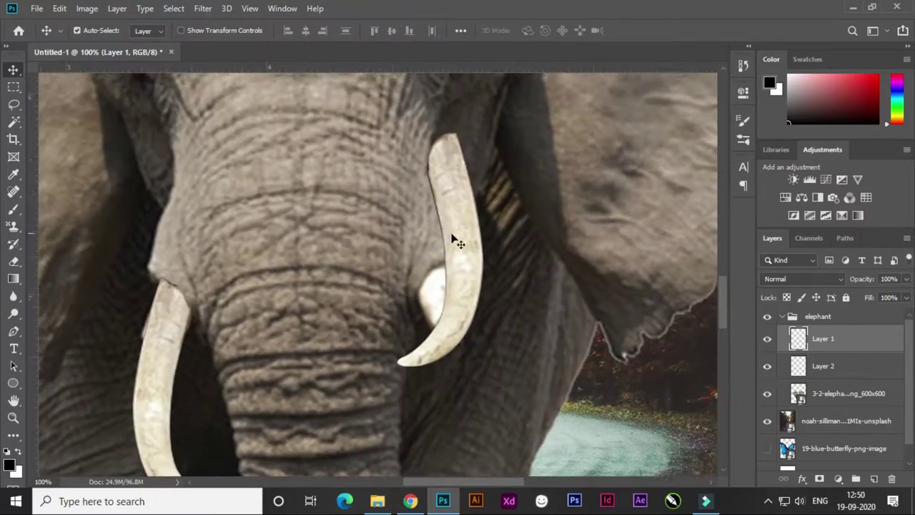
left_click_drag(452, 239, 428, 336)
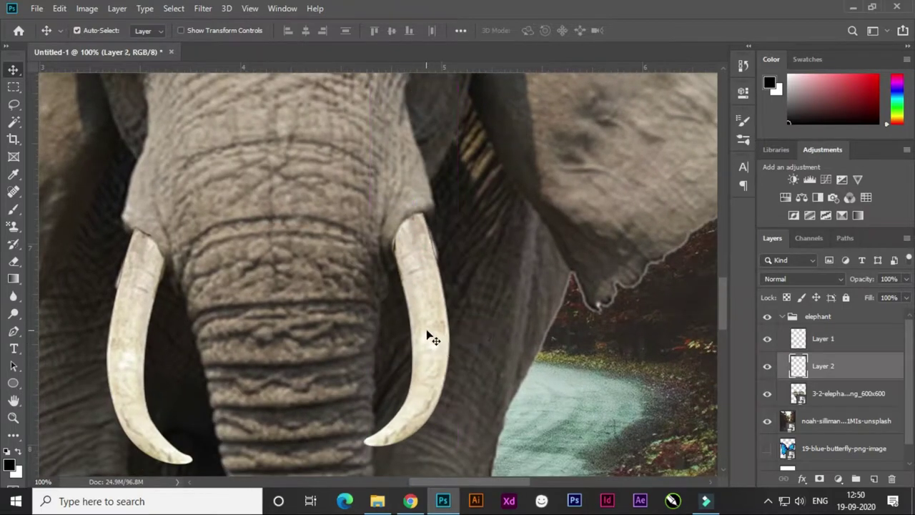
left_click(137, 336)
key("ctrl+t")
mouse_move(190, 225)
left_mouse_down()
mouse_move(197, 216)
mouse_move(139, 305)
left_mouse_up()
key("Return")
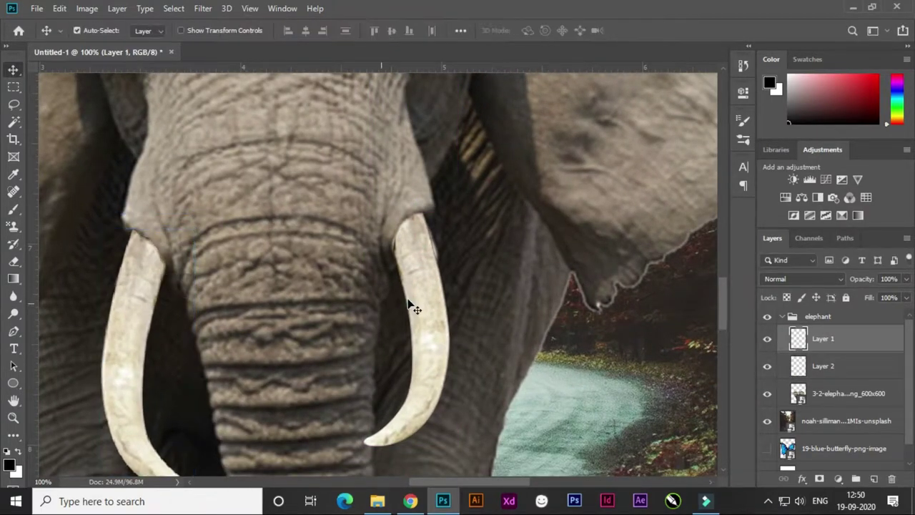
Step: Enlarge the right tusk and place it lower beside the trunk
left_click(414, 308)
key("ctrl+t")
key("ctrl+minus")
left_click_drag(420, 240, 423, 212)
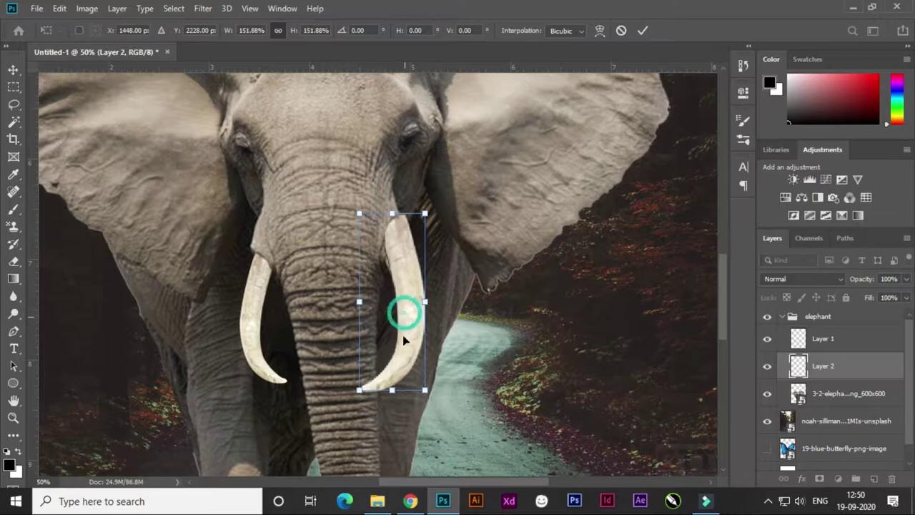
left_click_drag(402, 310, 417, 315)
key("Return")
key("ctrl+minus")
key("ctrl+minus")
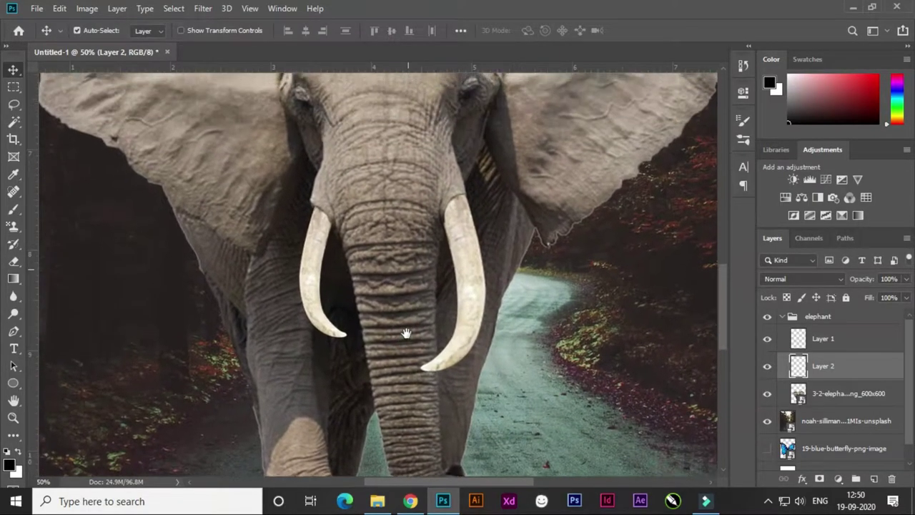
key("ctrl+minus")
key("ctrl+minus")
key("ctrl+plus")
key("ctrl+plus")
key("ctrl+plus")
key("ctrl+plus")
Step: Enlarge the left tusk and move it down to match the right one
left_click(303, 336, "ctrl")
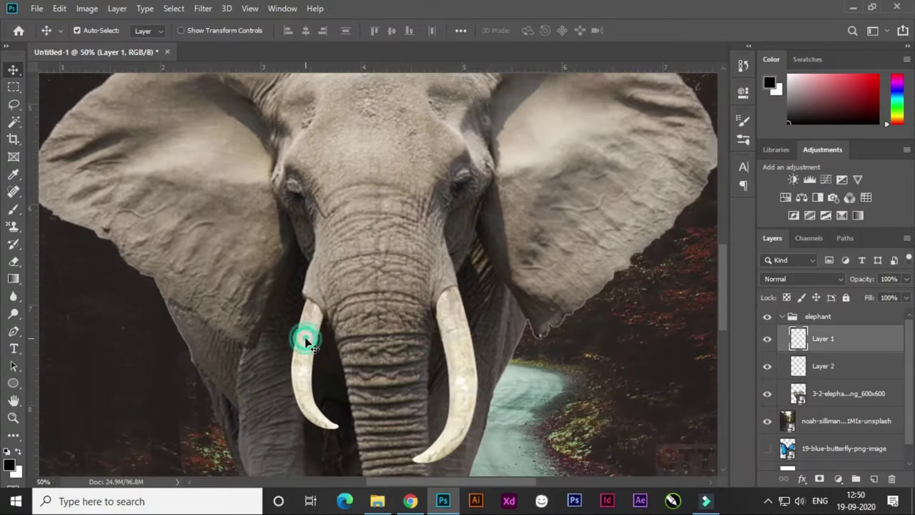
key("ctrl+t")
left_click_drag(336, 296, 341, 260)
left_click_drag(318, 354, 315, 386)
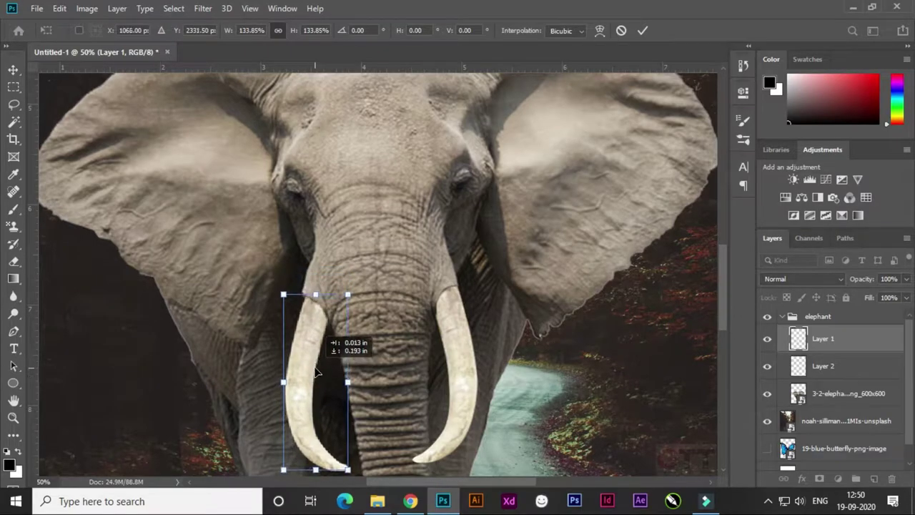
key("Return")
Step: Add a layer mask to the right tusk's layer
key("ctrl+minus")
key("ctrl+minus")
key("ctrl+plus")
key("ctrl+plus")
key("ctrl+plus")
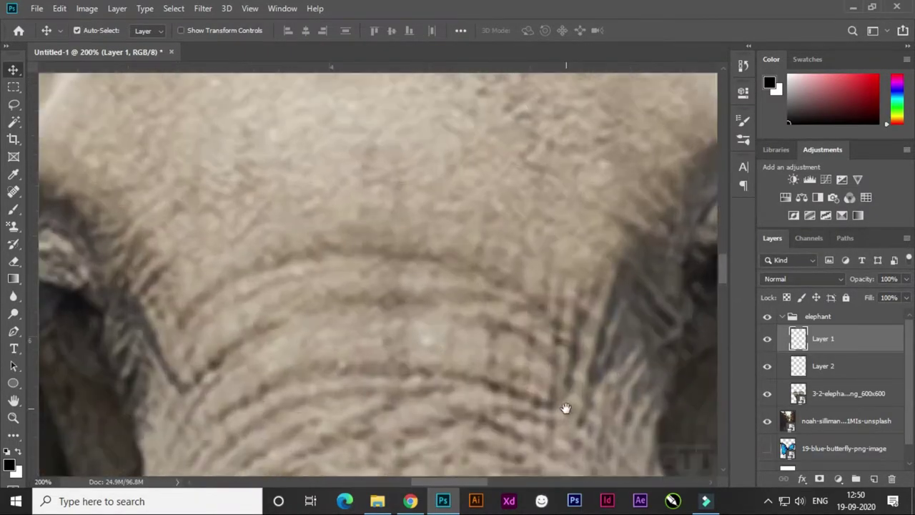
scroll(476, 179, "down", 5)
left_click(429, 261, "ctrl")
left_click(819, 478)
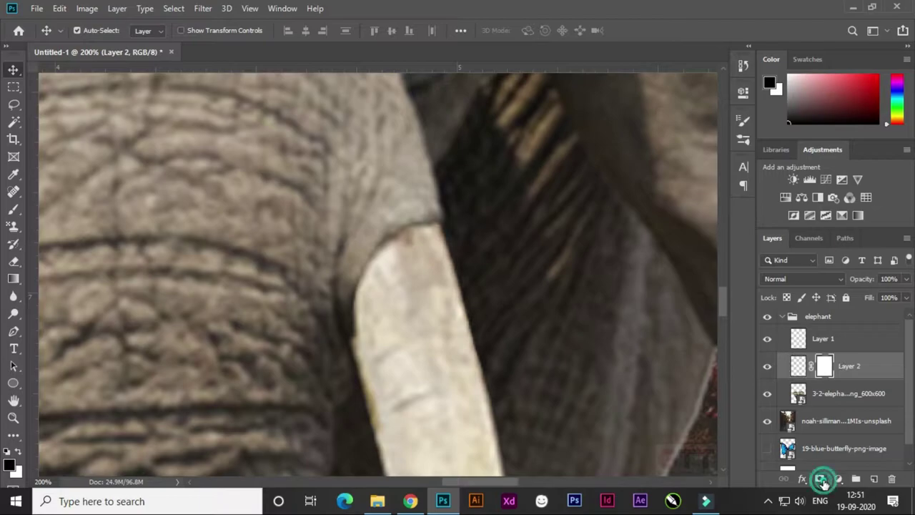
Step: Mask the left tusk's layer and brush the tusk tops into the face with a small brush
key("b")
key("bracketleft")
key("bracketleft")
key("bracketleft")
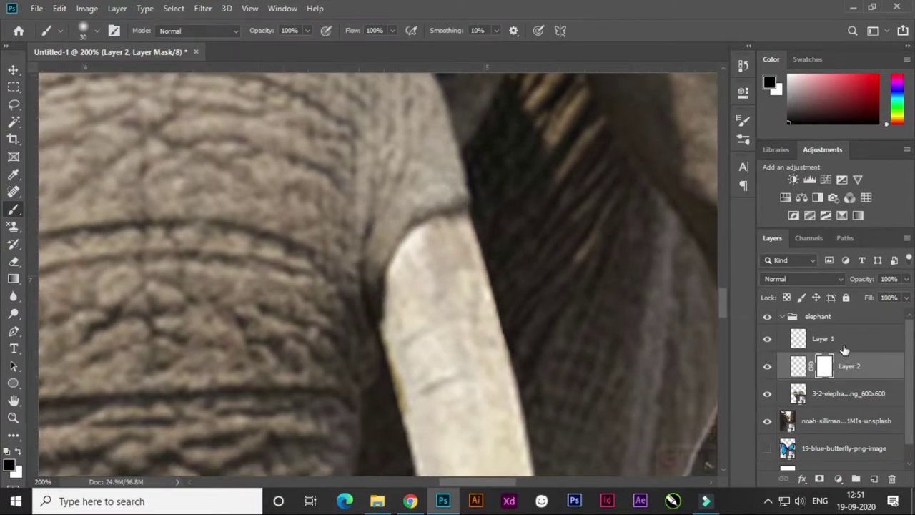
scroll(342, 326, "left", 5)
left_click(424, 259, "ctrl")
left_click_drag(424, 259, 612, 391)
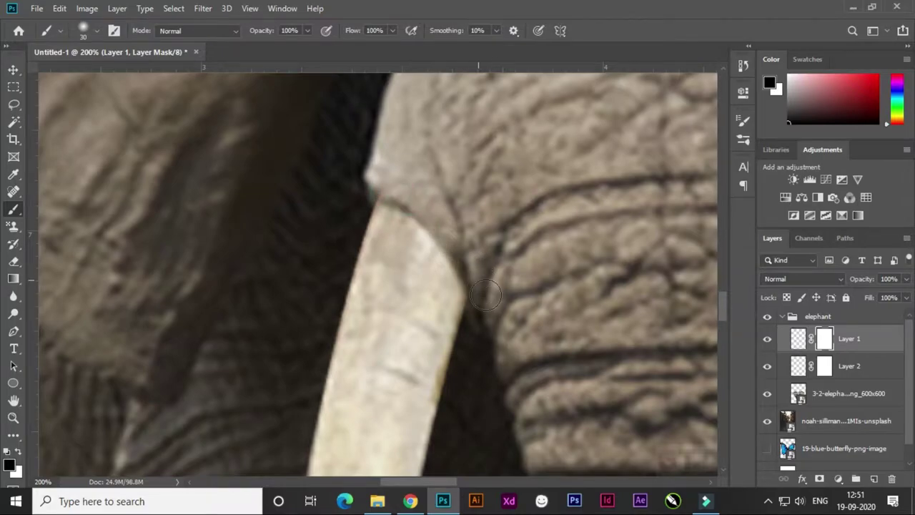
Step: Collapse the elephant group and select the forest photo layer
key("ctrl+0")
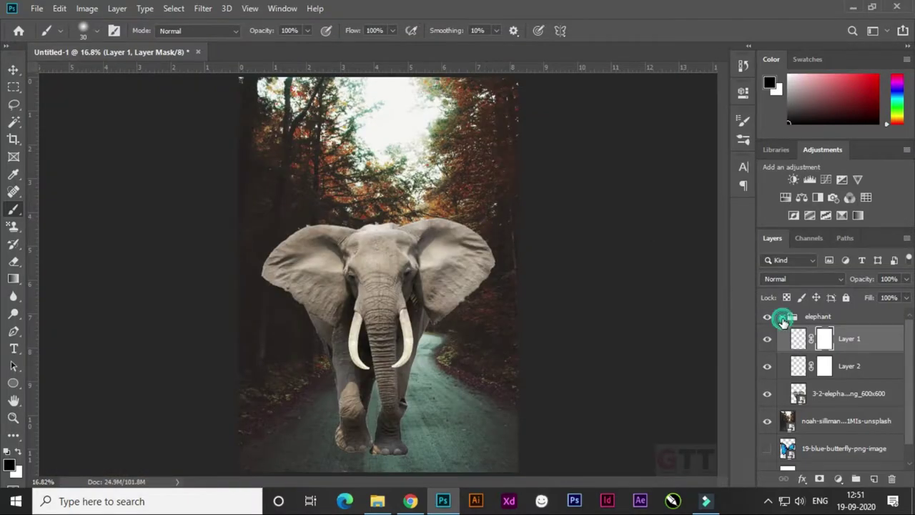
left_click(782, 317)
key("ctrl+plus")
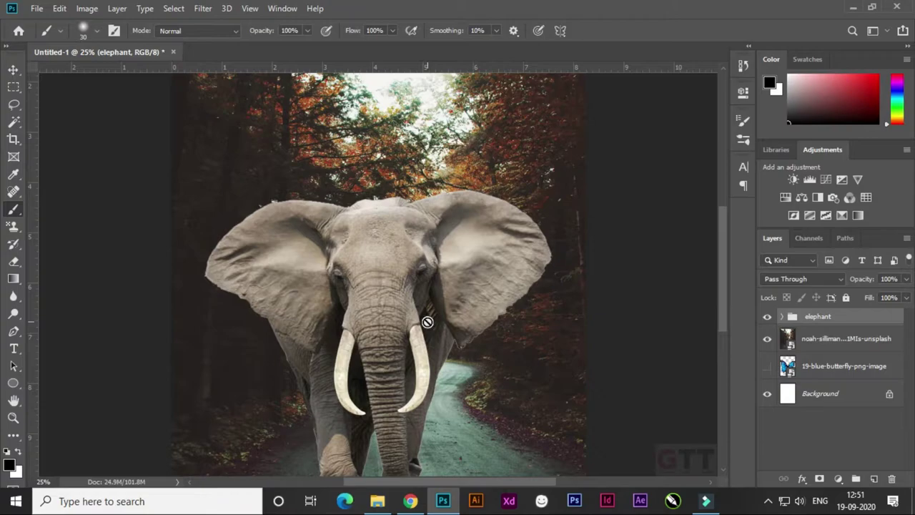
left_click(817, 343)
Step: Add a Curves adjustment pulled down to darken the forest photo
left_click(838, 478)
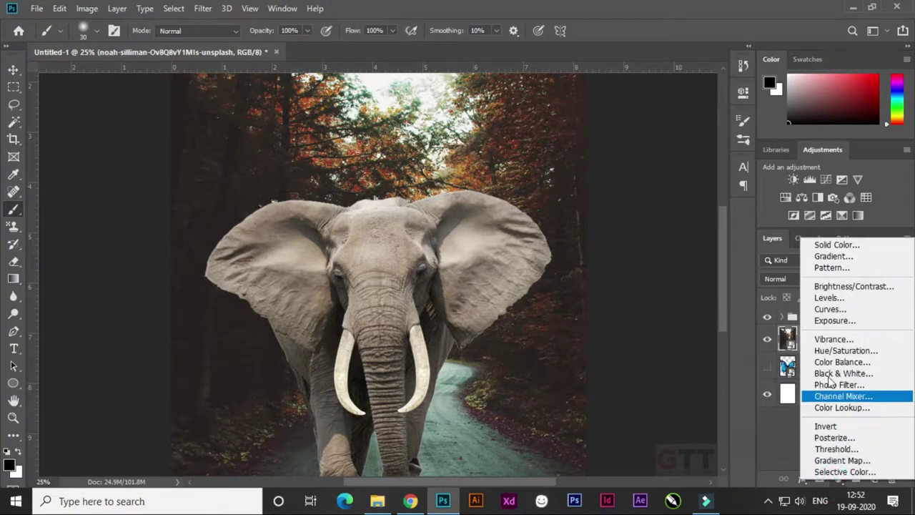
left_click(833, 286)
key("ctrl+minus")
mouse_move(638, 232)
left_mouse_down()
mouse_move(650, 259)
mouse_move(658, 250)
left_mouse_up()
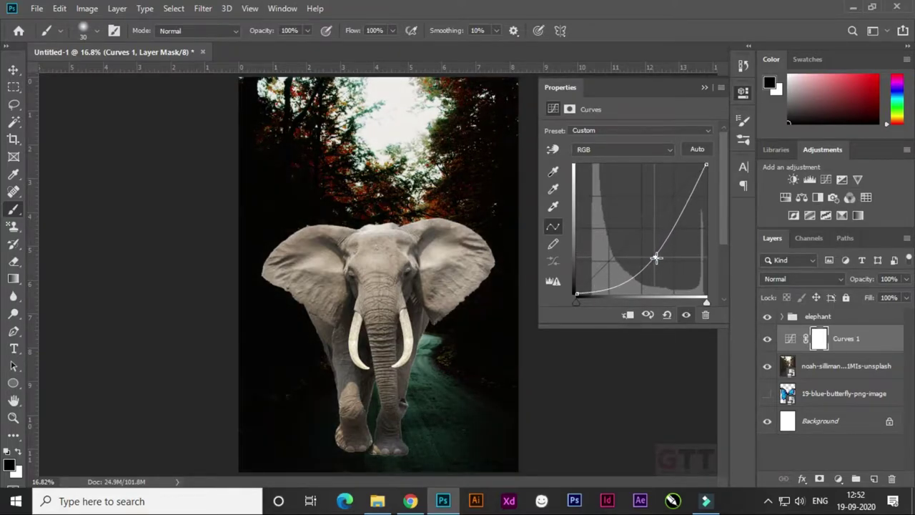
Step: Duplicate the forest photo layer and create a new layer group
left_click(800, 363)
key("ctrl+j")
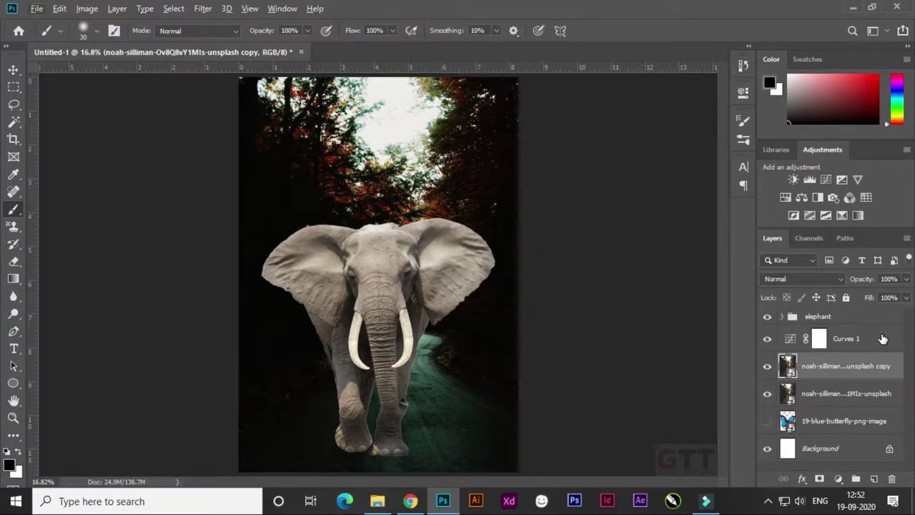
key("ctrl+g")
type("background")
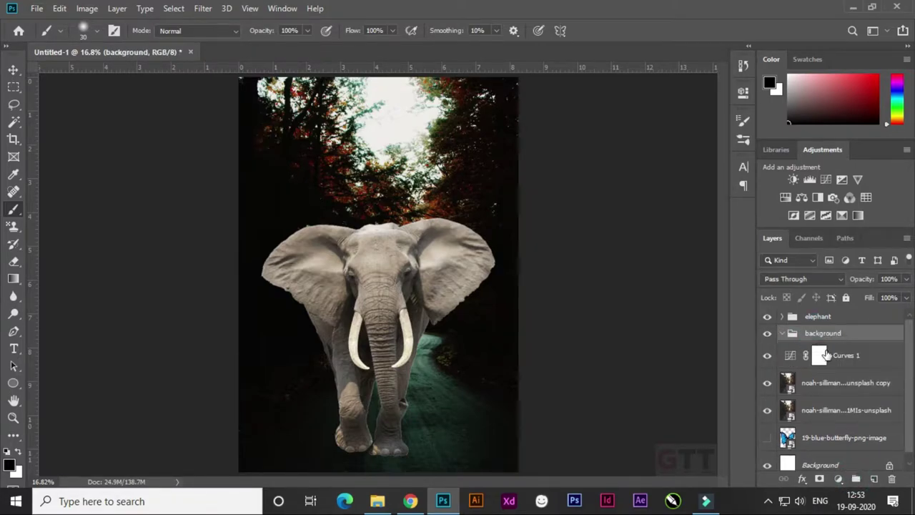
Step: Move Curves 1 and both forest layers into the background group
left_click(825, 355)
left_click(836, 409, "shift")
left_click_drag(837, 409, 846, 341)
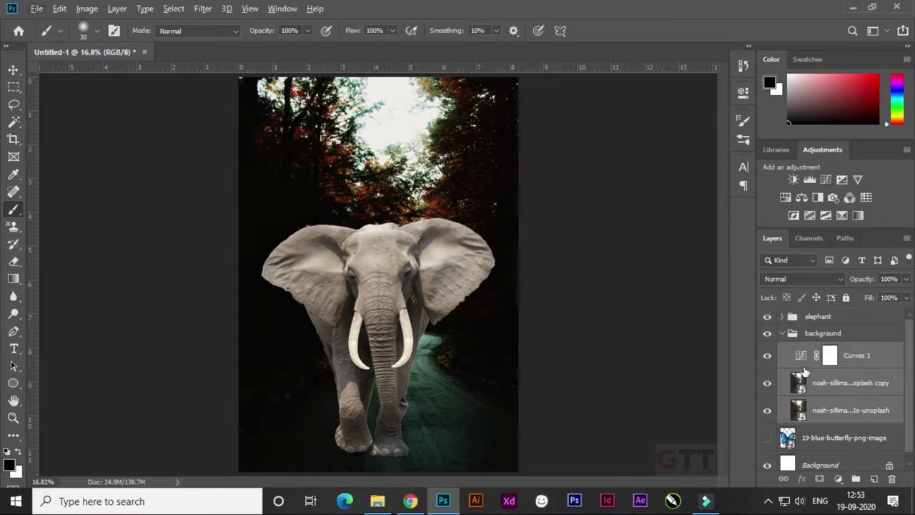
Step: Blur the forest copy with a 9.0-pixel Gaussian Blur and paint its filter mask
left_click(843, 382)
left_click(203, 8)
left_click(400, 210)
left_click(607, 220)
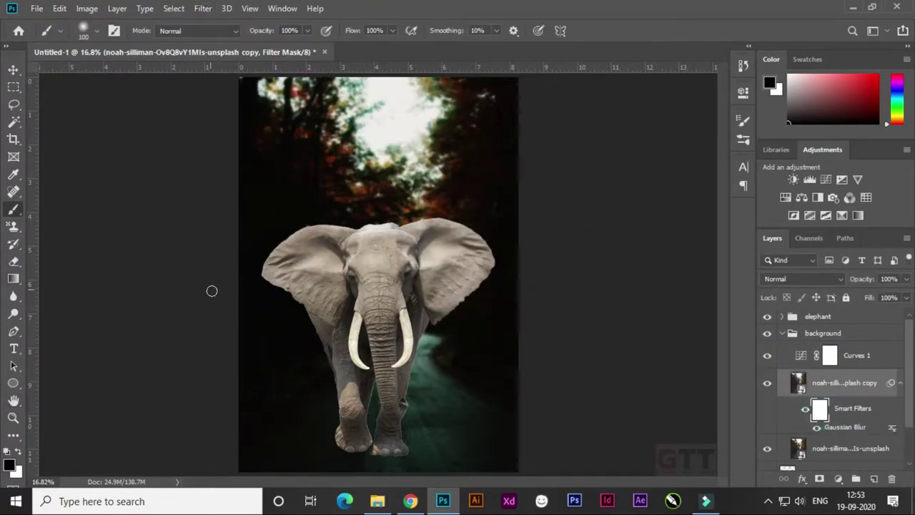
key("bracketright")
key("bracketright")
key("bracketright")
left_click(450, 389)
Step: Collapse the background group and select the elephant group
left_click(778, 333)
left_click(781, 333)
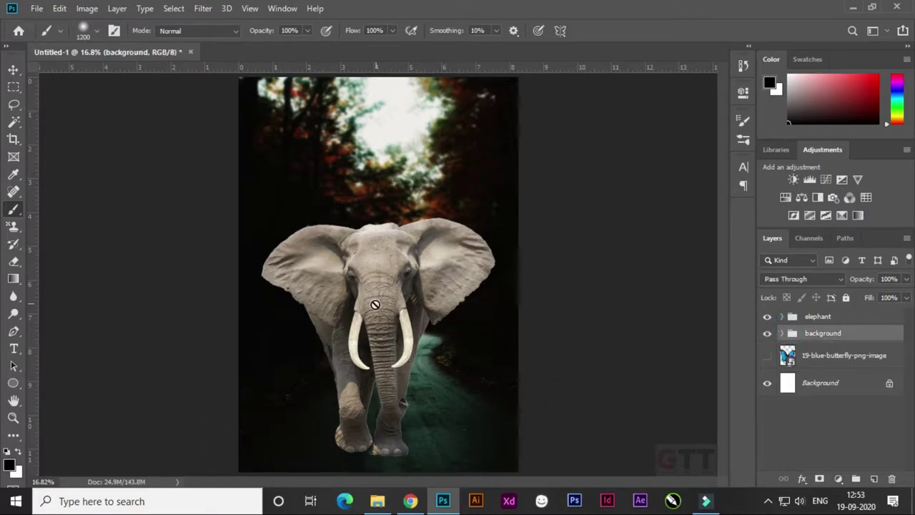
left_click(817, 316)
Step: Nudge the elephant group slightly up and to the right
key("ctrl+t")
left_click_drag(392, 302, 401, 297)
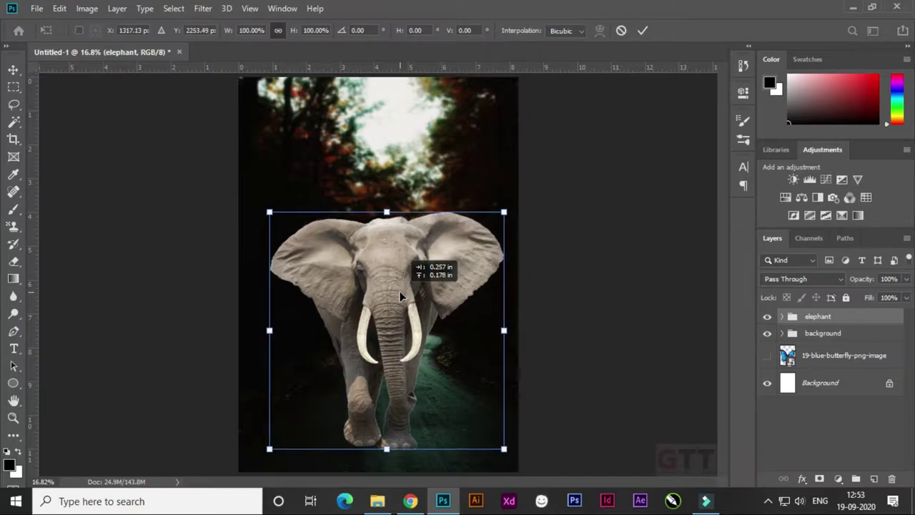
key("Return")
Step: Add a Curves adjustment in the elephant group, pulled down to darken the elephant
left_click(782, 316)
left_click(837, 478)
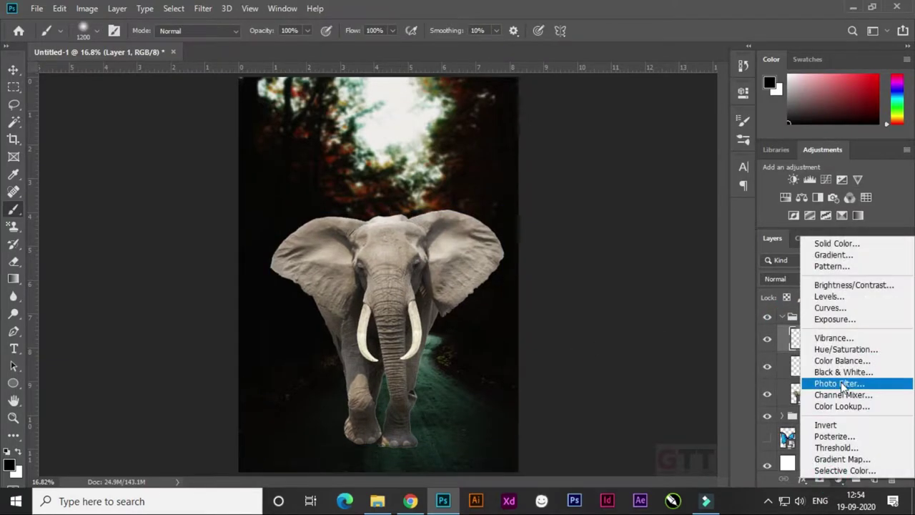
left_click(842, 360)
key("ctrl+z")
left_click(838, 478)
left_click(829, 307)
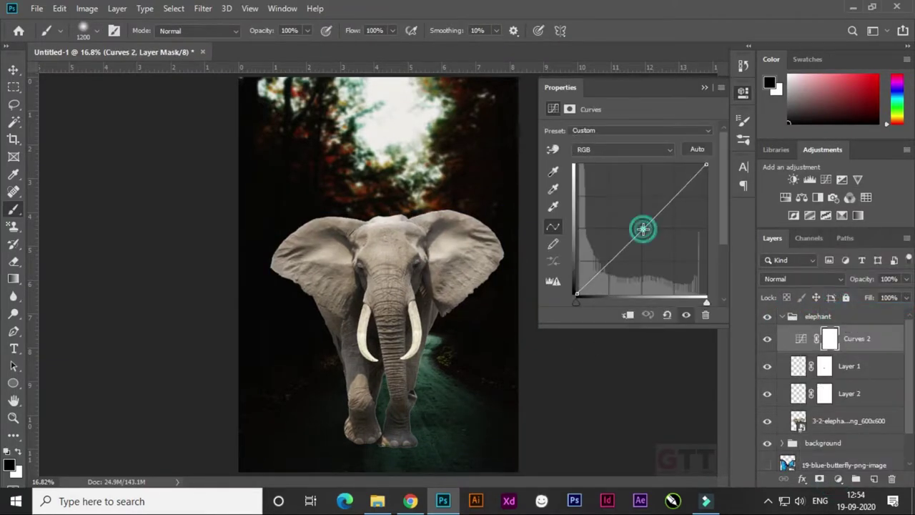
left_click_drag(642, 229, 659, 244)
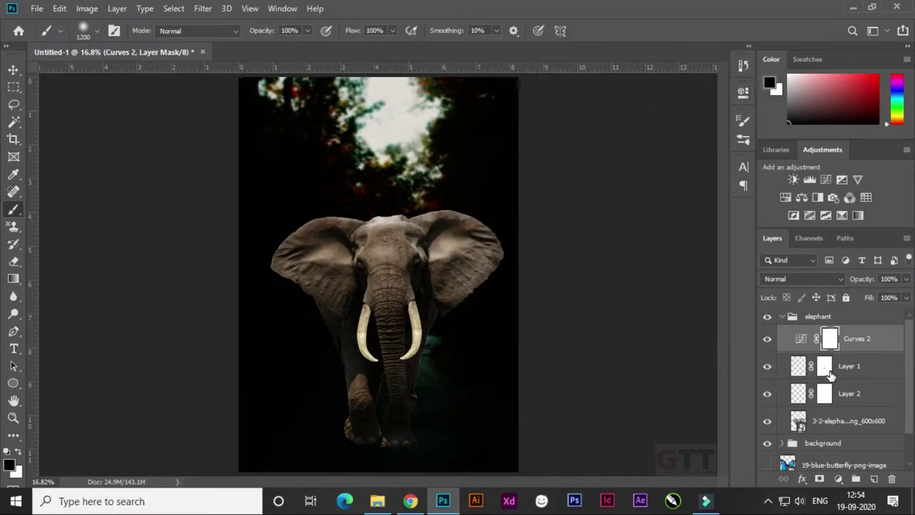
Step: Defringe the elephant photo layer by 1 pixel
scroll(829, 375, "down", 1)
right_click(855, 407)
key("Escape")
left_click(117, 8)
left_click(314, 479)
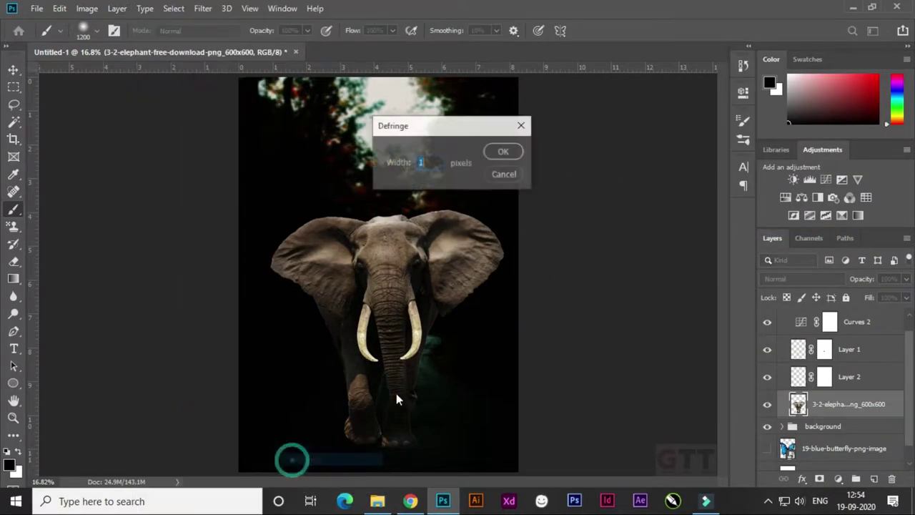
left_click(500, 151)
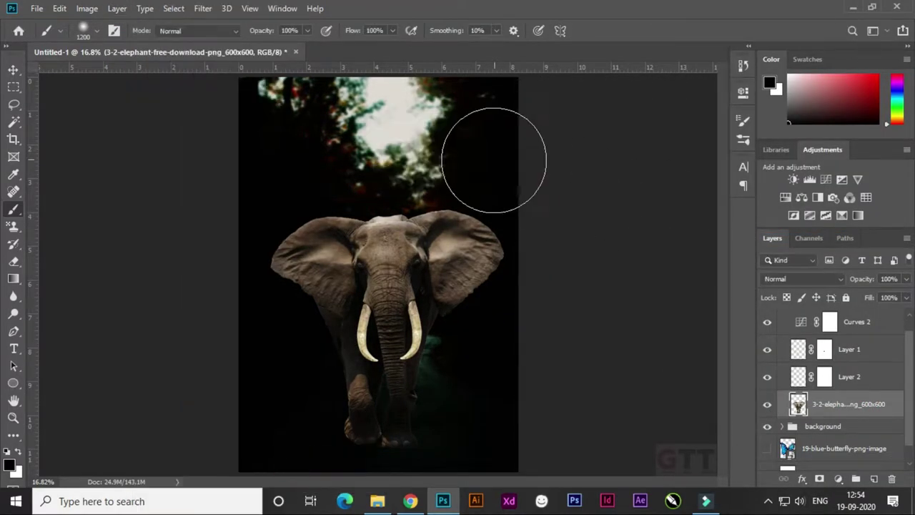
Step: Move Curves 2 below the tusk layers, clip it to the elephant, and collapse the group
scroll(756, 359, "up", 1)
left_click(804, 340)
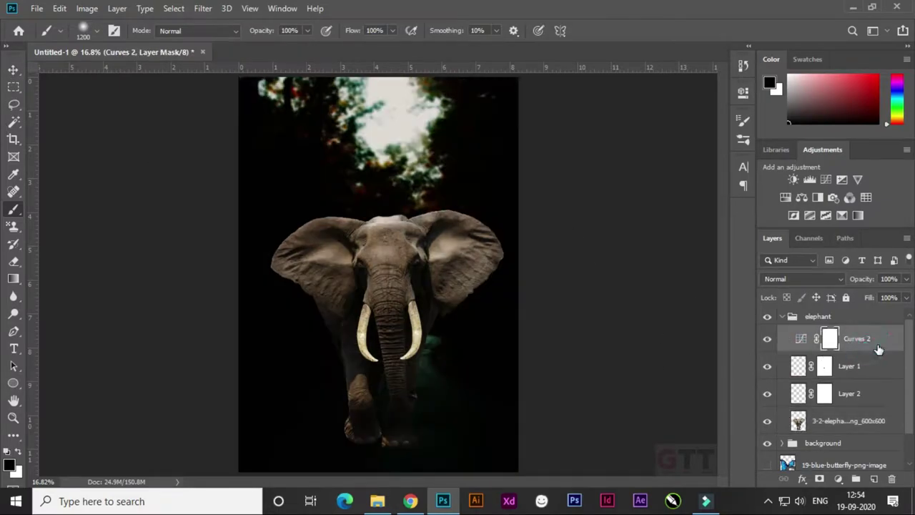
left_click_drag(877, 348, 850, 406)
left_click(808, 405, "alt")
left_click(782, 316)
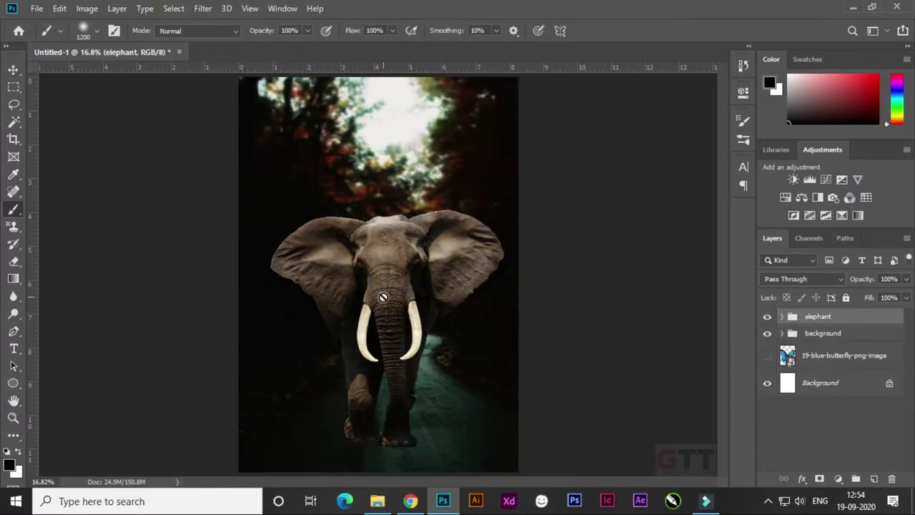
Step: Fill a new empty layer with black from the elephant's outline selection
left_click(782, 316)
scroll(829, 371, "down", 1)
left_click(846, 403)
left_click(799, 403, "ctrl")
key("alt+BackSpace")
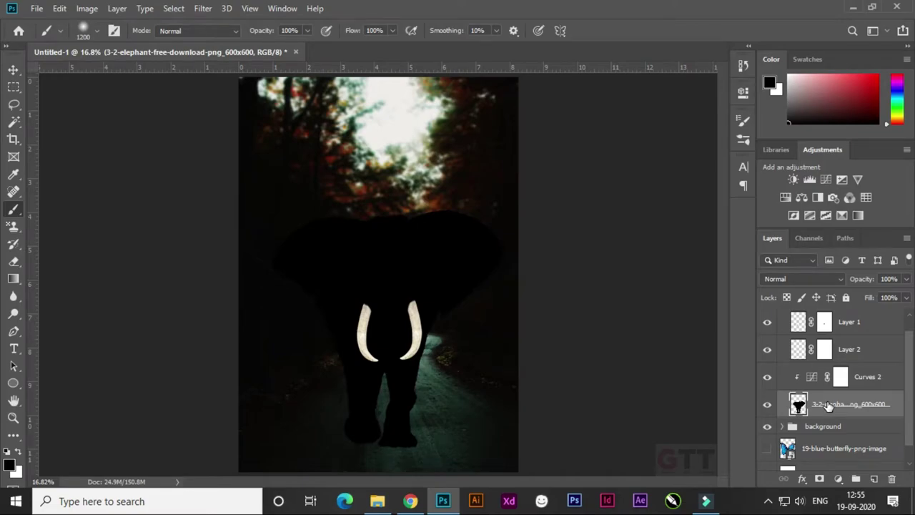
key("ctrl+z")
key("ctrl+shift+alt+n")
key("alt+BackSpace")
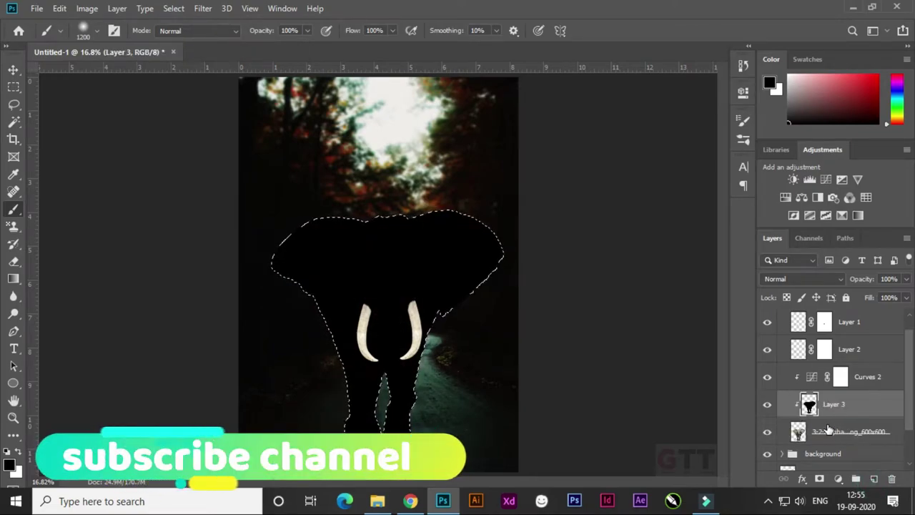
Step: Skew the black silhouette down onto the road and move its layer above Curves 2
key("ctrl+t")
key("ctrl+minus")
key("ctrl+minus")
mouse_move(382, 243)
left_mouse_down()
mouse_move(339, 418)
mouse_move(367, 351)
left_mouse_up()
key("Return")
key("b")
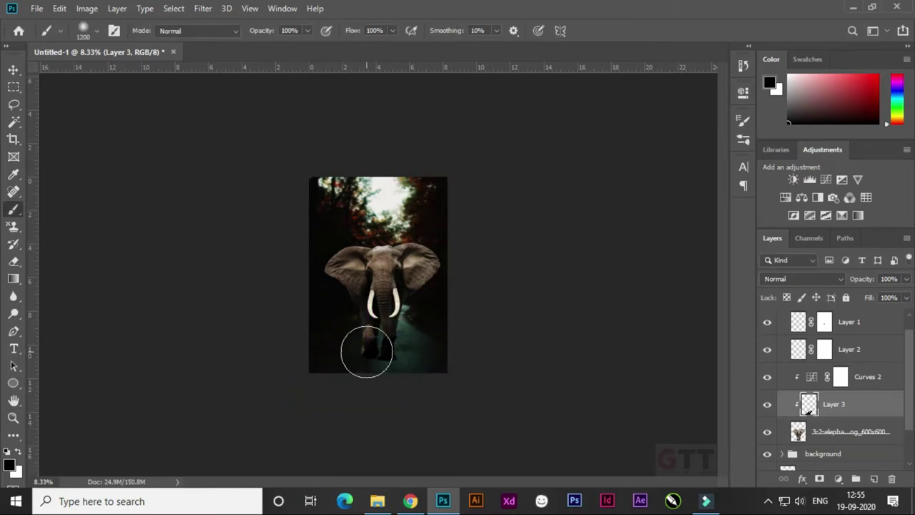
left_click_drag(822, 404, 843, 376)
left_click(822, 417, "alt")
Step: Shrink, skew and position the shadow under the elephant's feet along the road
key("ctrl+plus")
key("ctrl+plus")
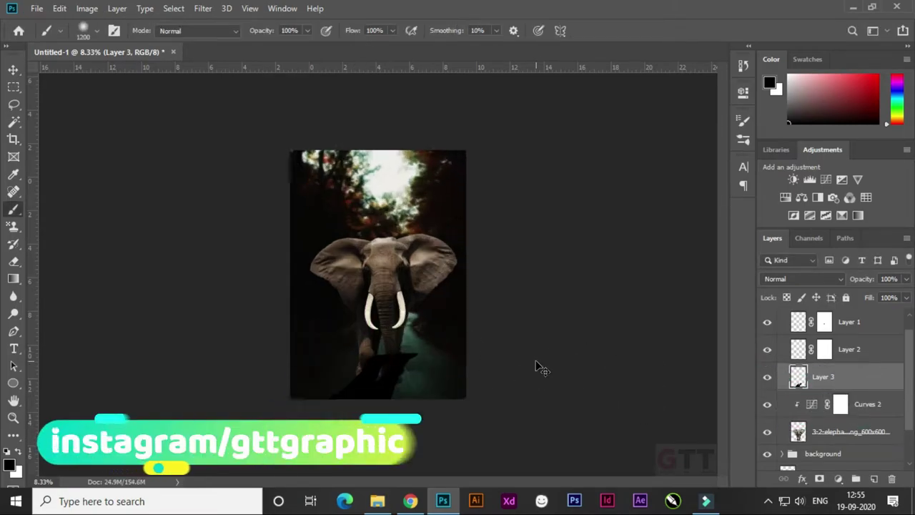
key("ctrl+minus")
key("ctrl+t")
mouse_move(228, 425)
left_mouse_down()
mouse_move(228, 384)
mouse_move(228, 433)
left_mouse_up()
left_click_drag(190, 386, 214, 400)
left_click_drag(416, 461, 359, 429)
mouse_move(262, 425)
left_mouse_down()
mouse_move(292, 394)
mouse_move(250, 374)
left_mouse_up()
left_click_drag(388, 403, 395, 413)
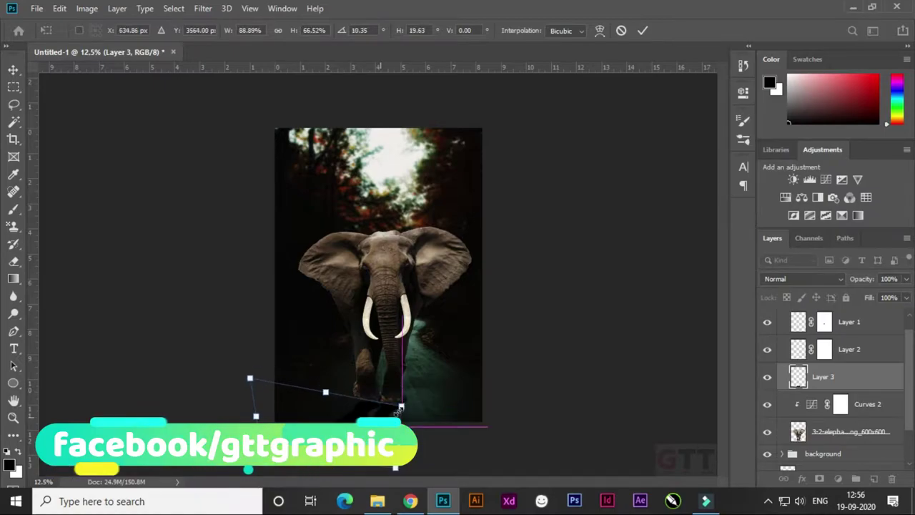
key("Return")
Step: Apply a Gaussian Blur to the shadow and move its layer below the elephant
key("b")
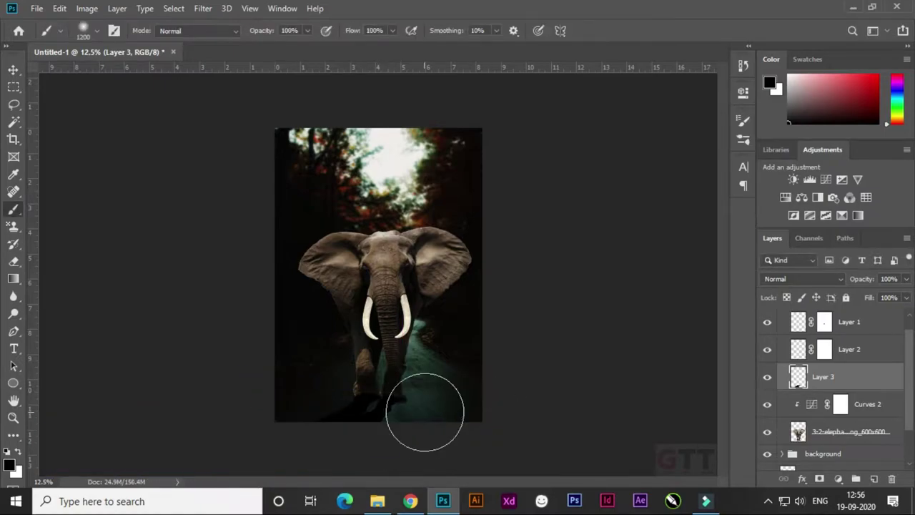
left_click(203, 9)
left_click(425, 222)
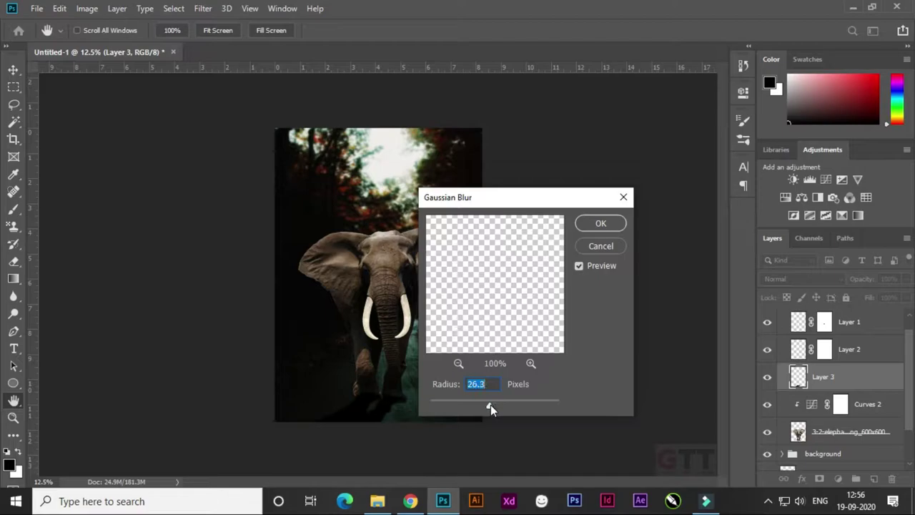
left_click(601, 224)
key("ctrl+bracketleft")
key("ctrl+bracketleft")
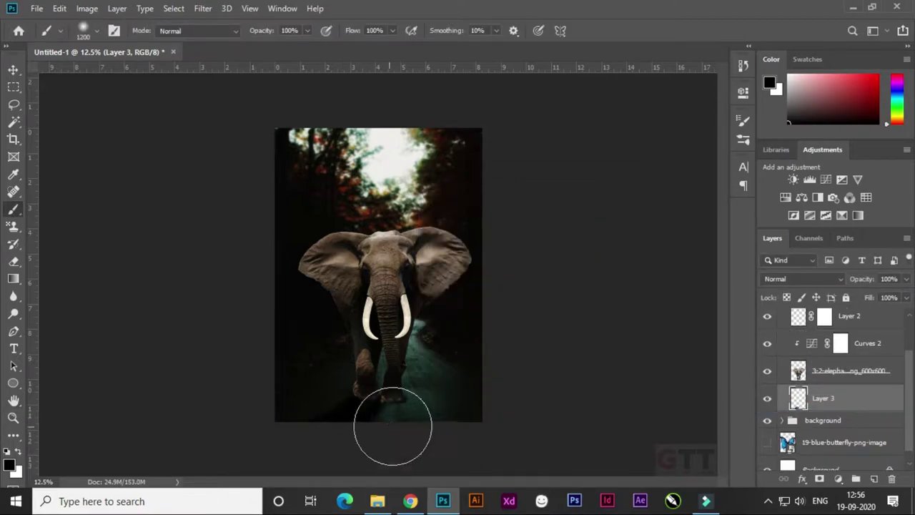
Step: Rotate the blurred shadow to line up with the feet and lower its opacity to 73%
key("ctrl+t")
left_click_drag(237, 425, 207, 416)
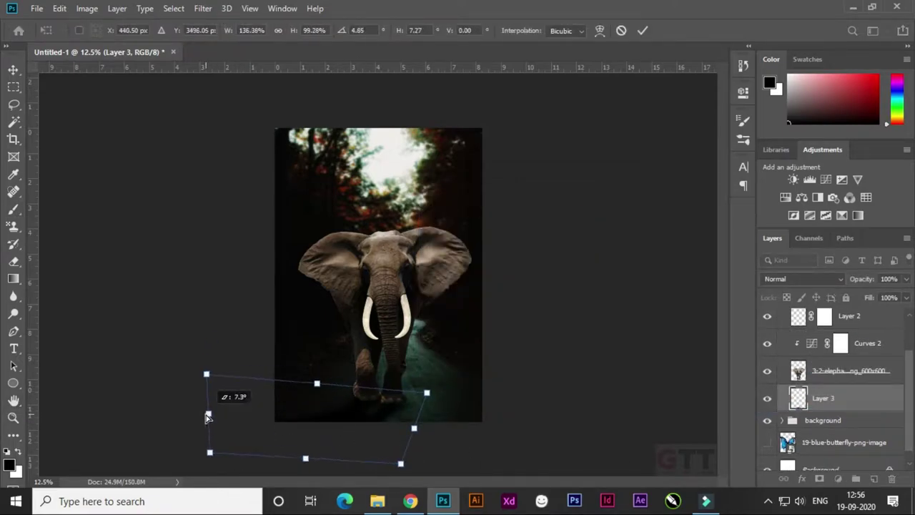
key("Return")
left_click_drag(865, 285, 854, 284)
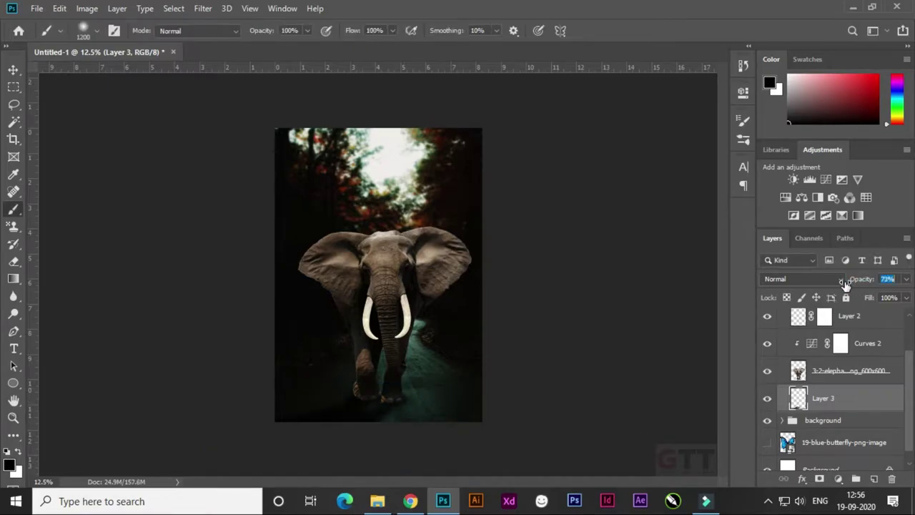
left_click(808, 373)
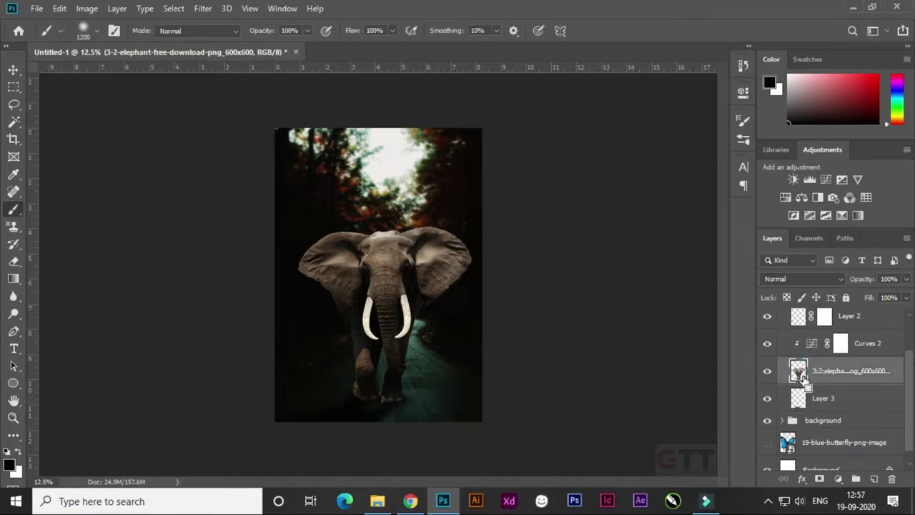
Step: Discard a trial elephant duplicate and add a layer mask to the elephant layer
key("ctrl+j")
left_click_drag(822, 422, 808, 314)
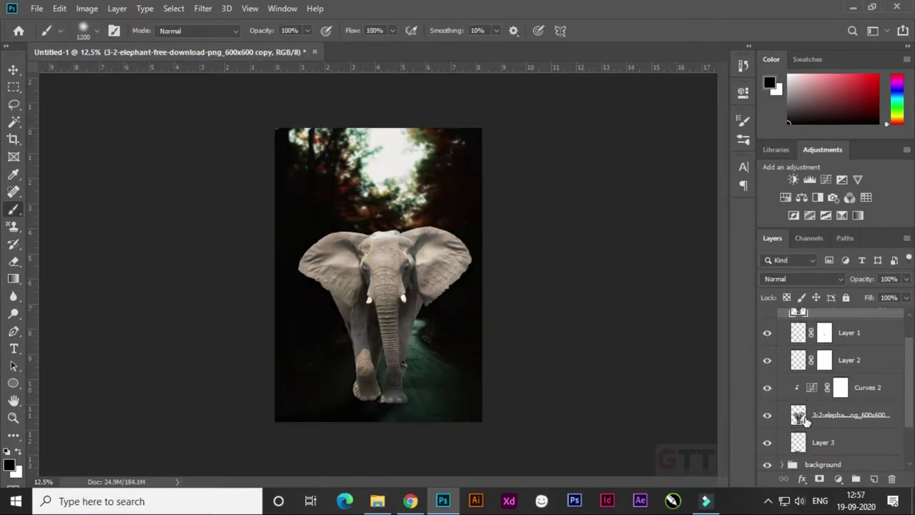
key("Delete")
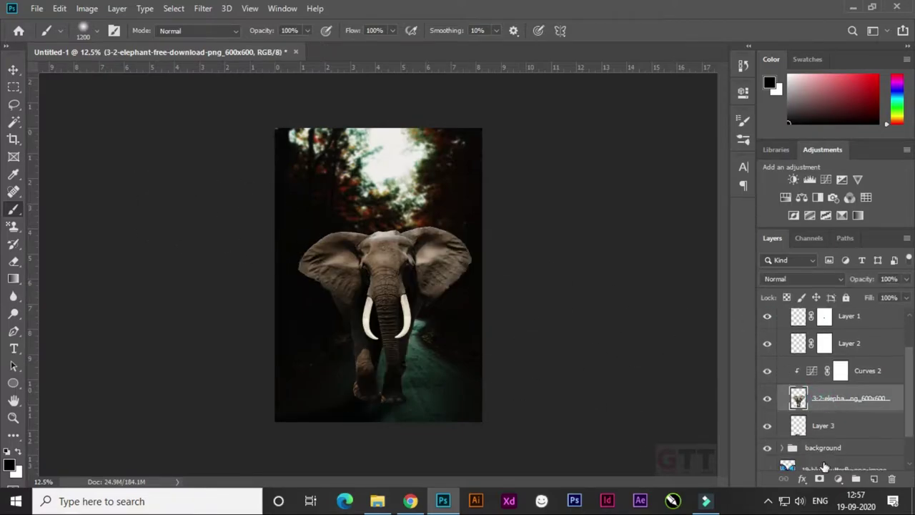
left_click(817, 484)
Step: Paint out the elephant's right ear on the mask with a soft round brush
key("ctrl+plus")
key("ctrl+plus")
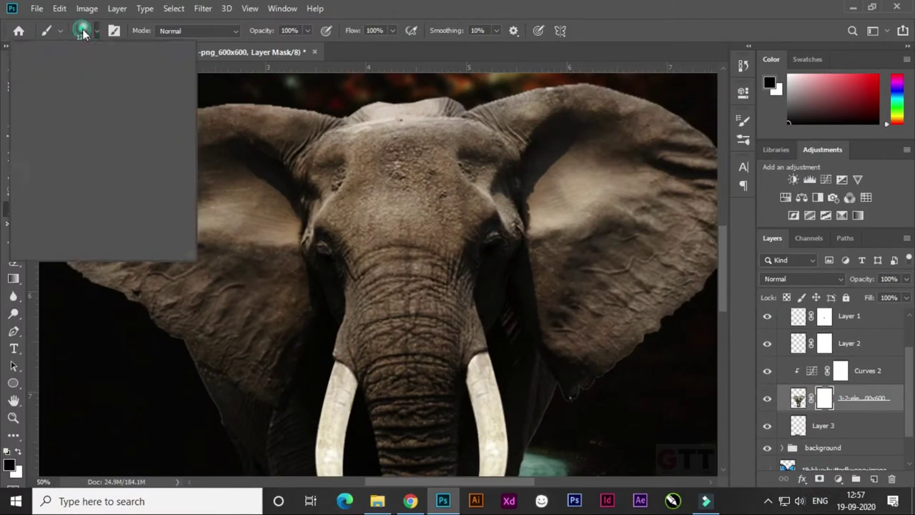
left_click_drag(542, 207, 284, 236)
key("bracketleft")
key("bracketleft")
key("bracketleft")
mouse_move(381, 278)
left_mouse_down()
mouse_move(404, 218)
mouse_move(397, 174)
left_mouse_up()
left_click(97, 30)
double_click(50, 132)
left_click_drag(364, 200, 361, 268)
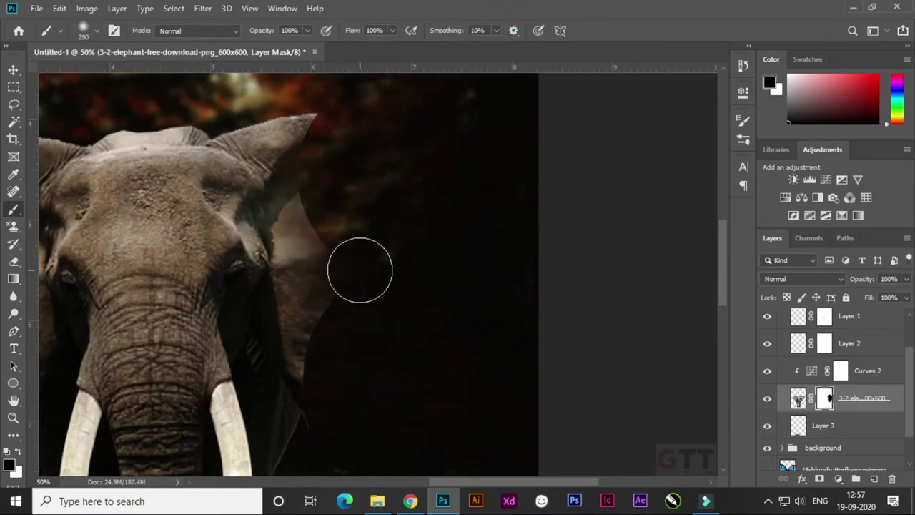
mouse_move(275, 227)
left_mouse_down()
mouse_move(298, 284)
mouse_move(308, 364)
mouse_move(312, 208)
mouse_move(238, 127)
left_mouse_up()
Step: Paint out the elephant's left ear on the mask
left_click_drag(326, 433, 644, 412)
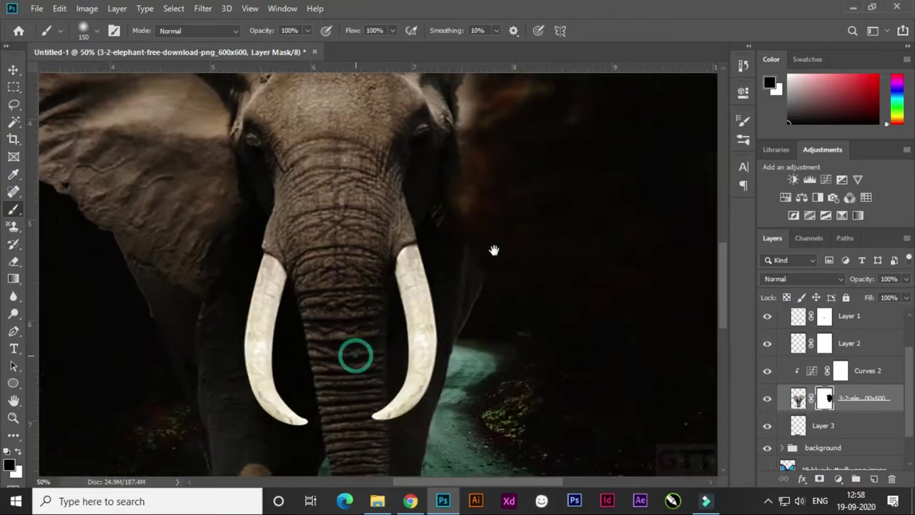
mouse_move(164, 196)
left_mouse_down()
mouse_move(250, 123)
mouse_move(221, 315)
mouse_move(314, 372)
mouse_move(343, 372)
mouse_move(270, 216)
mouse_move(369, 116)
mouse_move(327, 278)
mouse_move(342, 309)
left_mouse_up()
left_click_drag(317, 353, 344, 229)
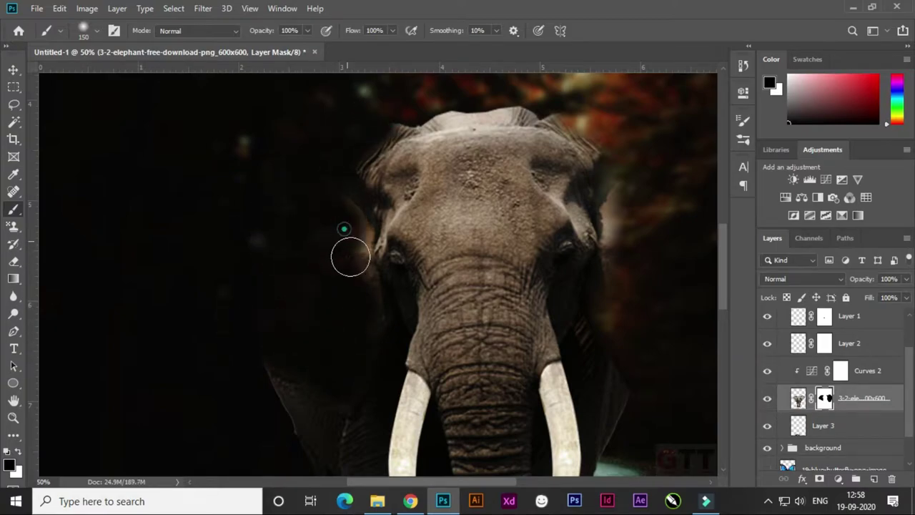
scroll(350, 281, "right", 3)
scroll(429, 250, "up", 1)
left_click_drag(535, 214, 517, 241)
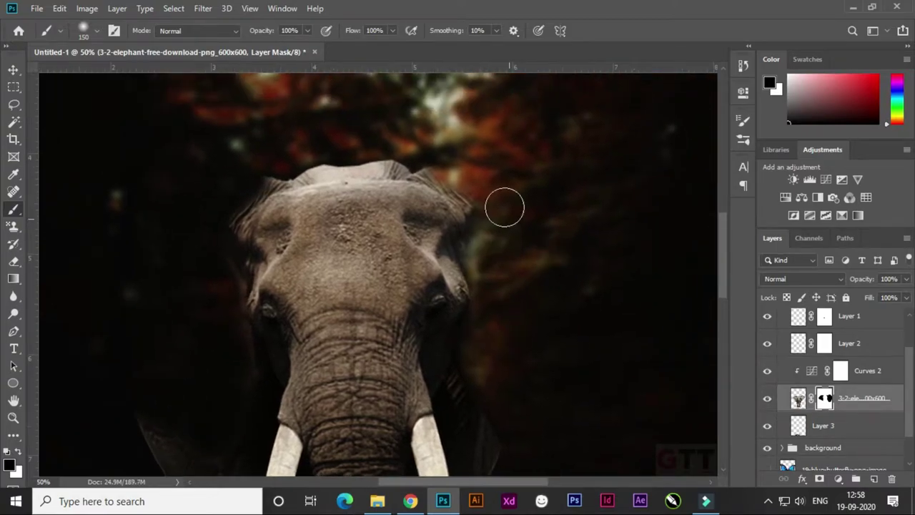
Step: Move the blue butterfly layer to the top of the stack and duplicate it
key("ctrl+minus")
key("ctrl+minus")
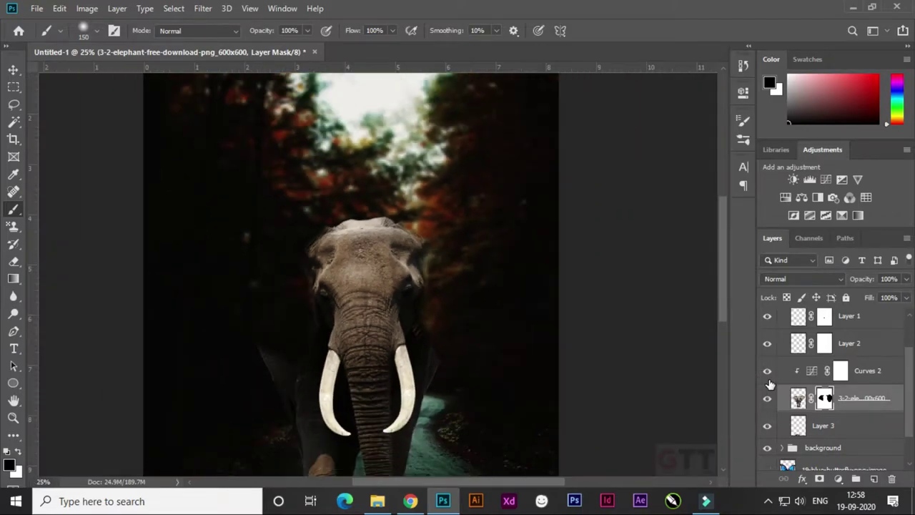
scroll(786, 343, "up", 2)
left_click(781, 316)
left_click_drag(826, 355, 822, 318)
left_click_drag(372, 300, 379, 243)
left_click(886, 279)
key("ctrl+j")
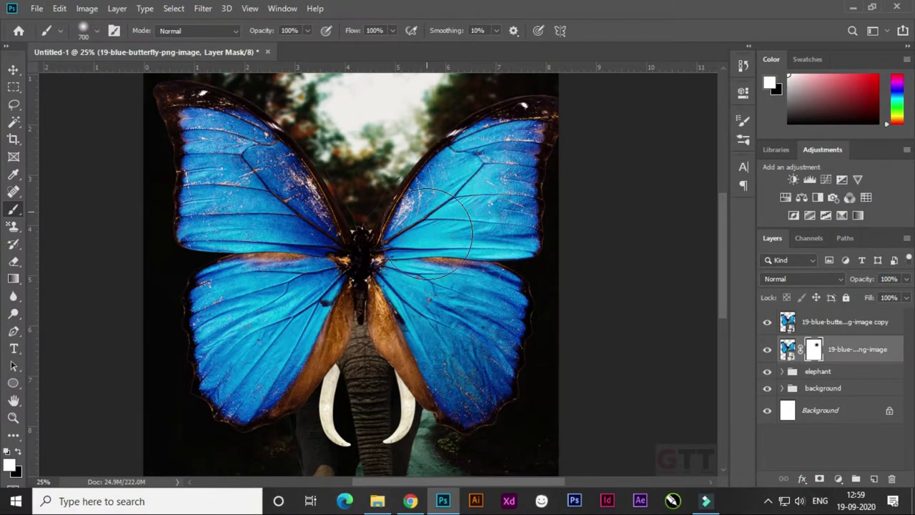
Step: Mask out the butterfly body and right wings on the original butterfly layer
left_click(769, 324)
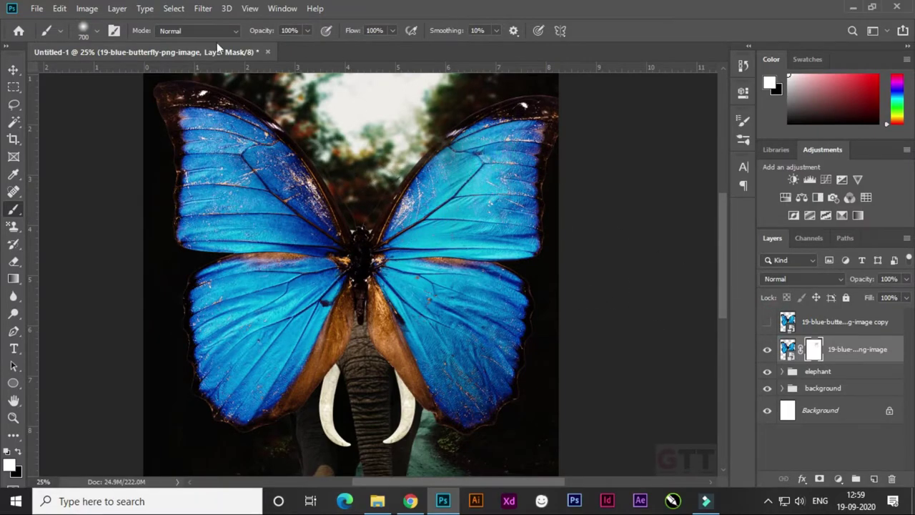
key("x")
mouse_move(526, 153)
left_mouse_down()
mouse_move(458, 171)
mouse_move(419, 204)
mouse_move(407, 278)
left_mouse_up()
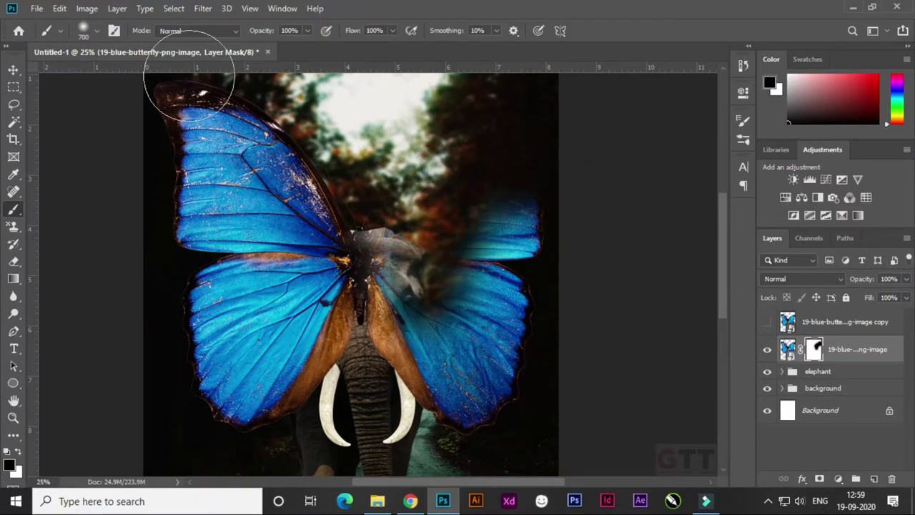
mouse_move(377, 220)
left_mouse_down()
mouse_move(379, 300)
mouse_move(464, 400)
mouse_move(477, 290)
left_mouse_up()
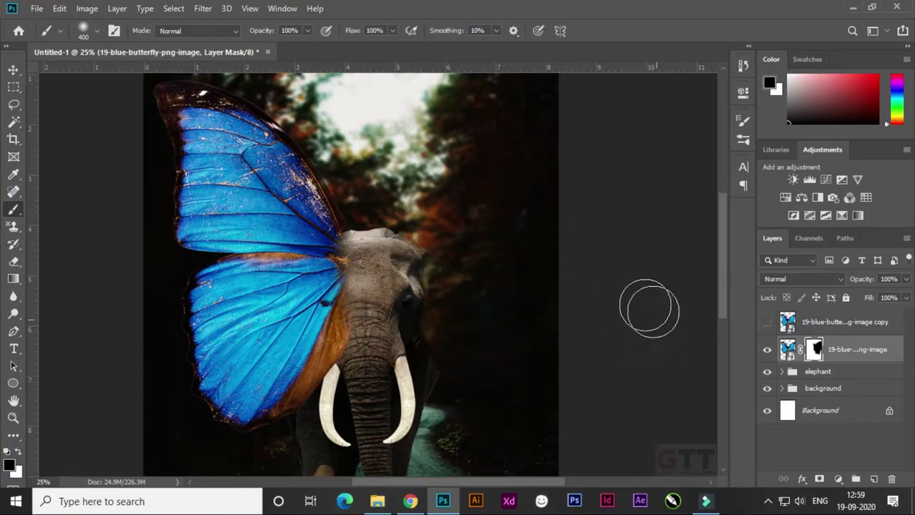
Step: Add a mask to the butterfly copy and hide its left wings
left_click(767, 321)
left_click(850, 322)
left_click(767, 348)
left_click(819, 479)
mouse_move(207, 107)
left_mouse_down()
mouse_move(300, 163)
mouse_move(202, 95)
mouse_move(231, 143)
left_mouse_up()
mouse_move(230, 231)
left_mouse_down()
mouse_move(190, 341)
mouse_move(326, 276)
left_mouse_up()
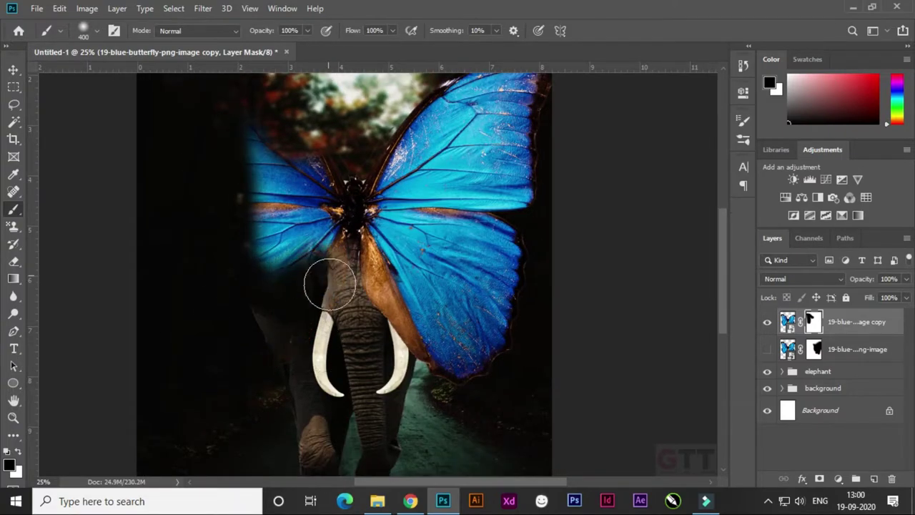
left_click_drag(310, 164, 297, 246)
mouse_move(265, 350)
left_mouse_down()
mouse_move(294, 280)
mouse_move(351, 223)
left_mouse_up()
Step: Show both butterfly layers again and select them together for transforming
left_click(766, 349)
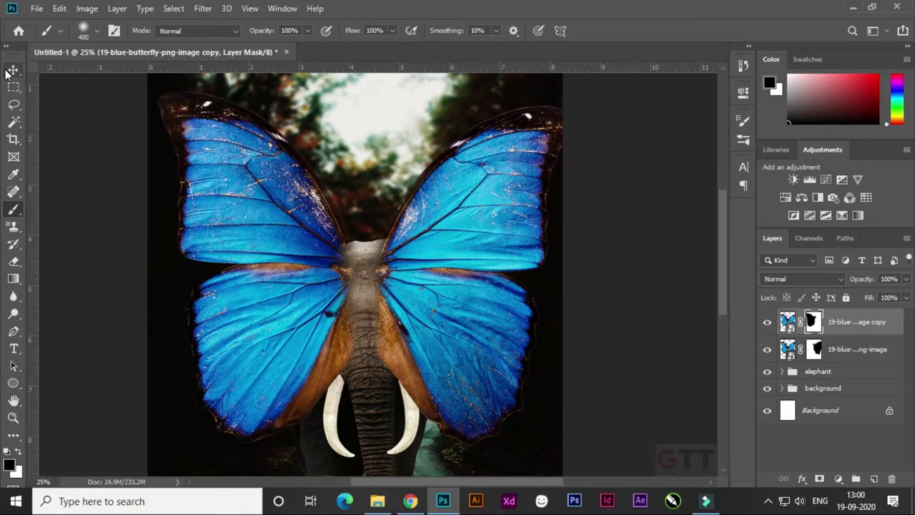
key("v")
left_click(851, 348, "shift")
key("ctrl+t")
Step: Scale the butterfly to about 67% and spread the two wings out beside the head
left_click_drag(574, 93, 504, 149)
left_click_drag(454, 277, 422, 304)
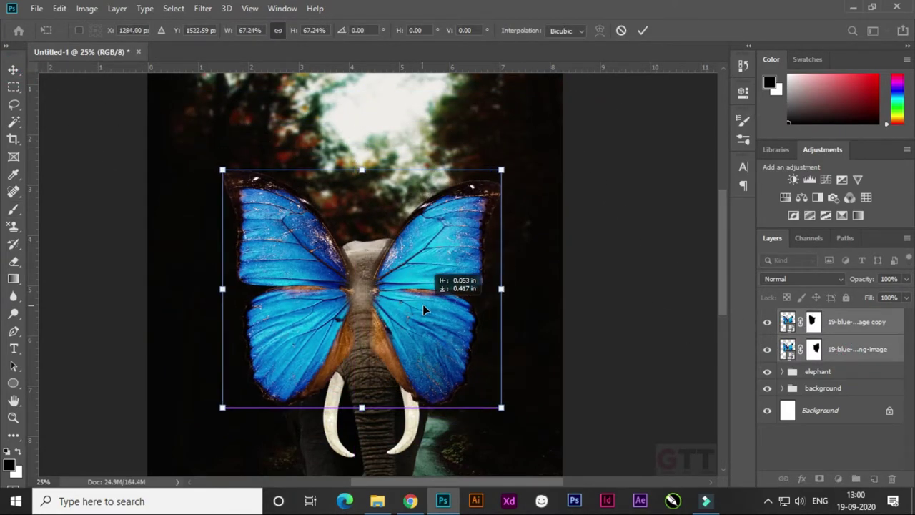
key("Return")
left_click_drag(504, 317, 507, 312)
mouse_move(330, 314)
left_mouse_down()
mouse_move(249, 319)
mouse_move(218, 254)
mouse_move(254, 272)
left_mouse_up()
key("b")
key("v")
mouse_move(486, 300)
left_mouse_down()
mouse_move(464, 300)
mouse_move(468, 284)
left_mouse_up()
Step: Rescale the right wing to fit beside the elephant's head
key("ctrl+minus")
key("ctrl+plus")
key("ctrl+plus")
key("ctrl+plus")
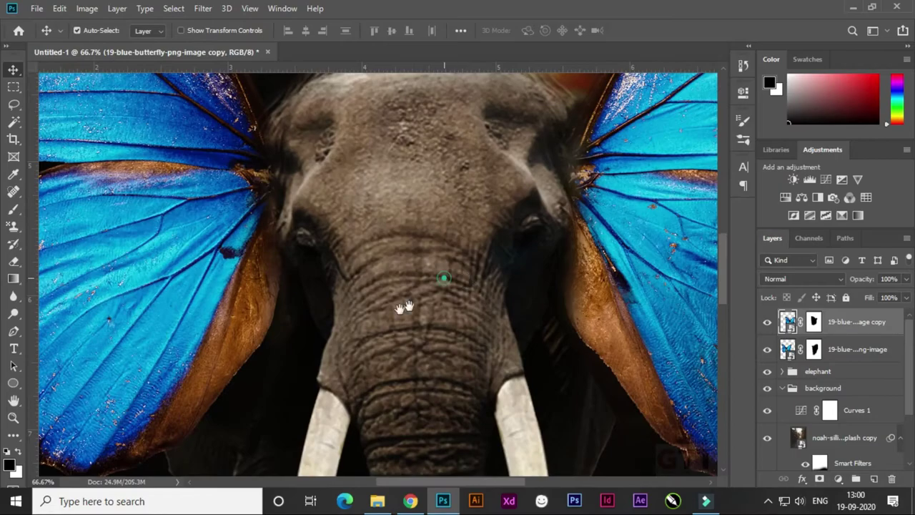
key("ctrl+minus")
key("ctrl+minus")
key("ctrl+t")
left_click_drag(90, 298, 68, 297)
key("Return")
Step: Rotate the left wing slightly and reposition it beside the head
scroll(240, 339, "left", 3)
left_click(239, 340)
key("ctrl+t")
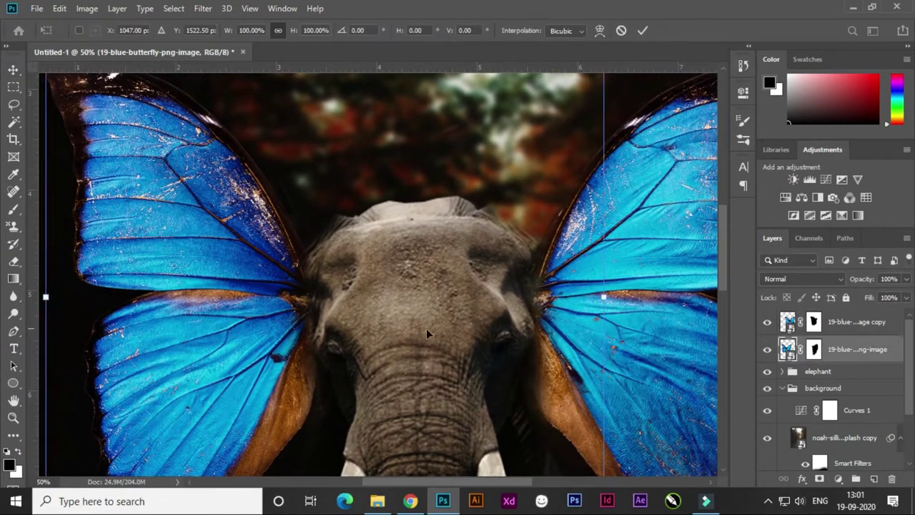
left_click_drag(621, 300, 632, 301)
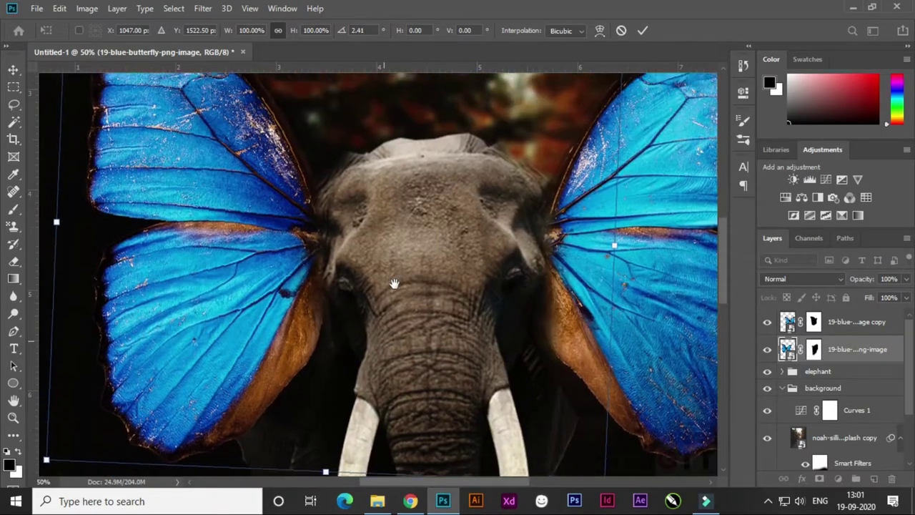
left_click_drag(389, 341, 241, 292)
key("Return")
key("ctrl+0")
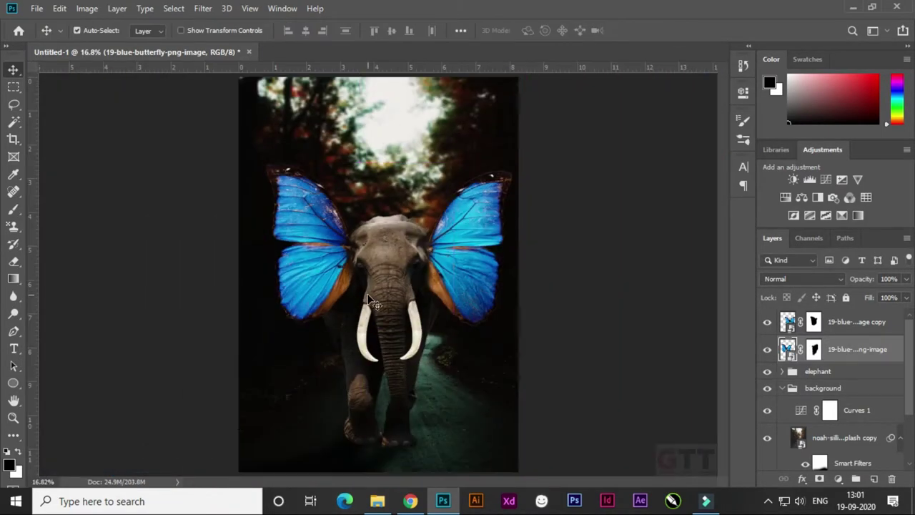
Step: Group both wing layers into a group named 'butterfully'
left_click(859, 334, "shift")
key("ctrl+g")
type("butterfully")
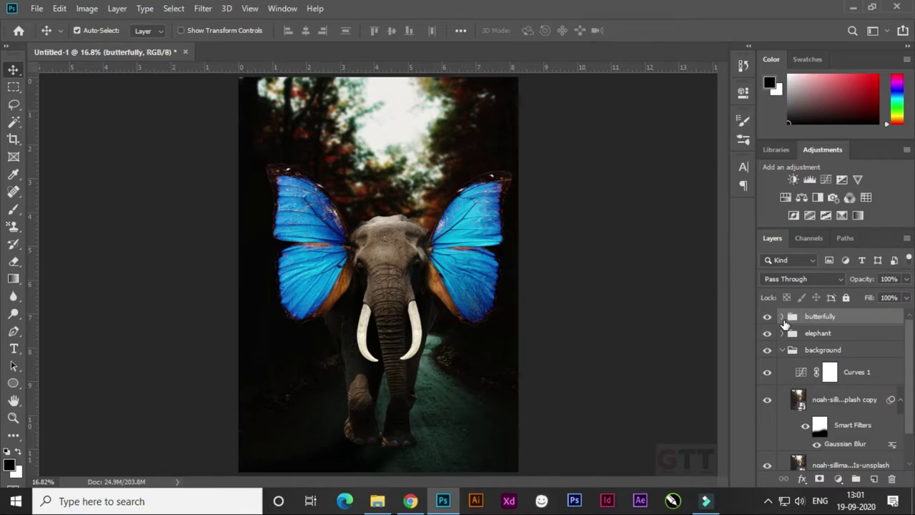
left_click(783, 317)
left_click(782, 317)
Step: Darken the upper wing with a Curves adjustment clipped to its layer
left_click(782, 316)
scroll(470, 321, "up", 5)
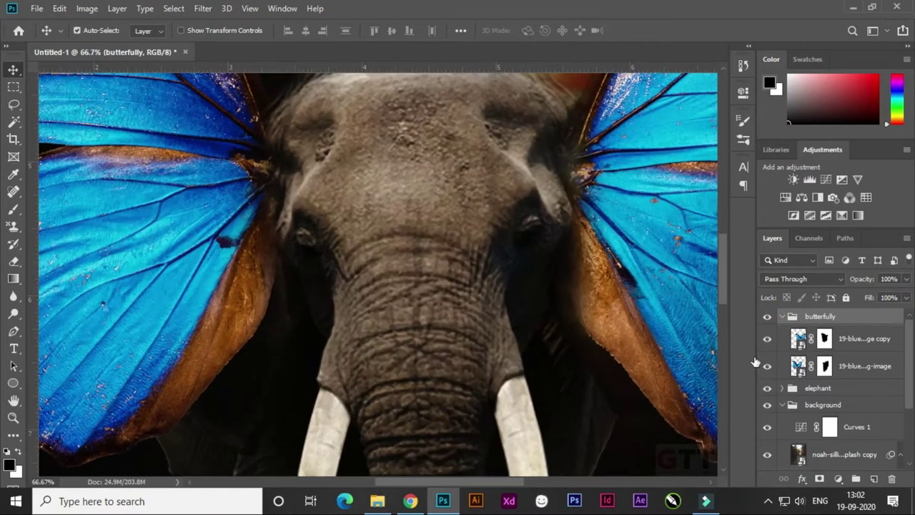
left_click_drag(470, 381, 440, 386)
left_click(857, 338)
left_click(767, 338)
left_click(767, 338)
left_click(837, 478)
left_click(832, 310)
left_click_drag(640, 232, 652, 248)
left_click(704, 87)
Step: Darken the lower wing with a second clipped Curves adjustment
left_click(807, 351, "alt")
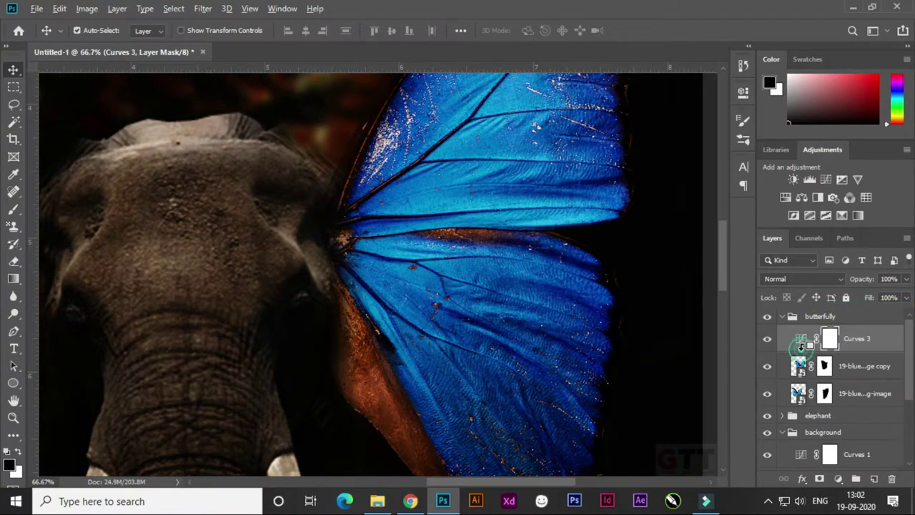
left_click(857, 393)
left_click(838, 478)
left_click(833, 311)
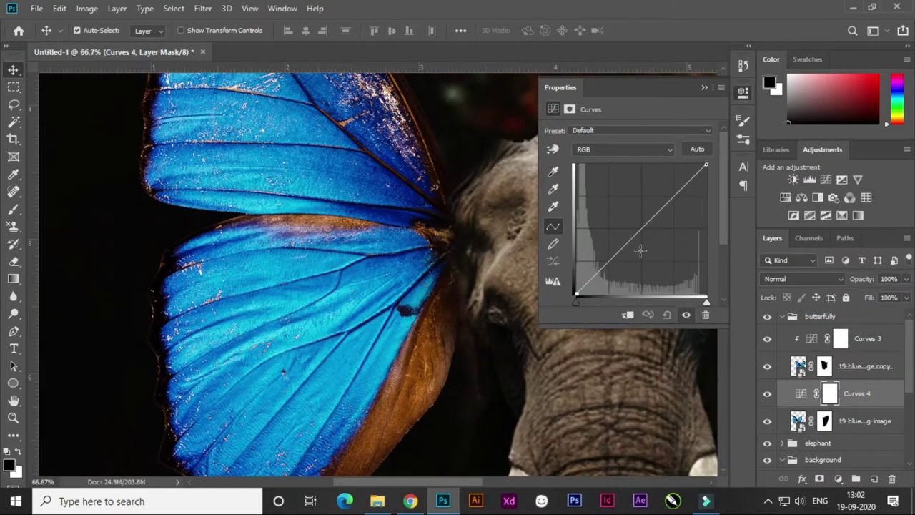
left_click_drag(641, 233, 648, 241)
left_click(704, 87)
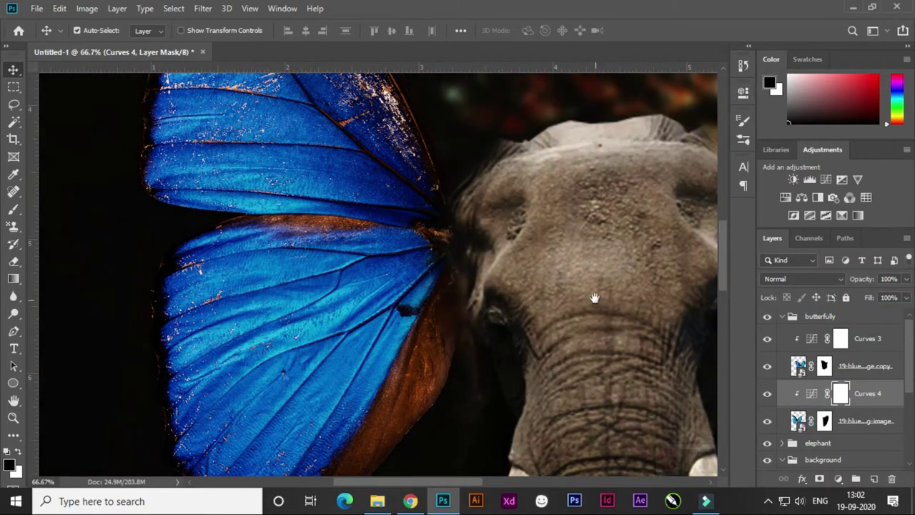
Step: Add an empty layer clipped above the upper wing layer
left_click_drag(592, 298, 305, 348)
left_click(865, 365)
left_click(873, 479)
Step: Paint white on the upper wing's mask to restore the orange wing edge near the head
key("b")
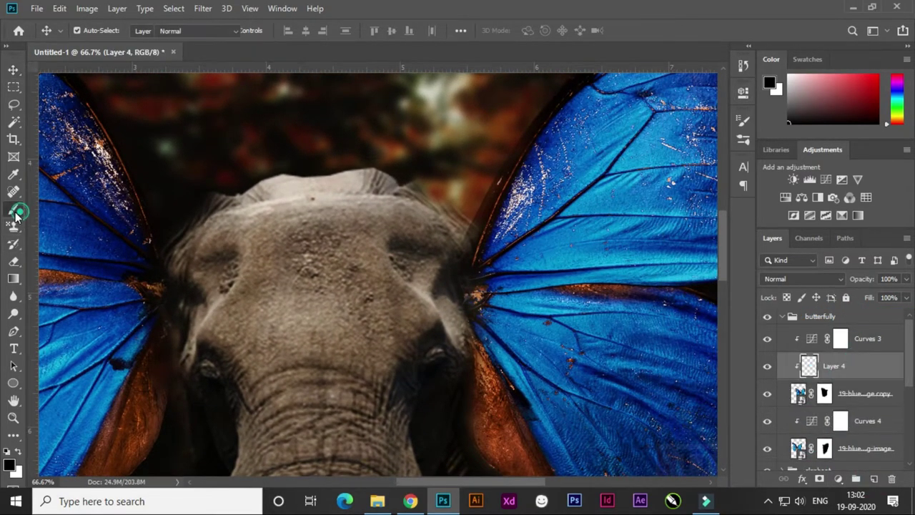
left_click_drag(517, 261, 367, 242)
left_click(824, 393)
left_click_drag(296, 235, 360, 279)
key("ctrl+plus")
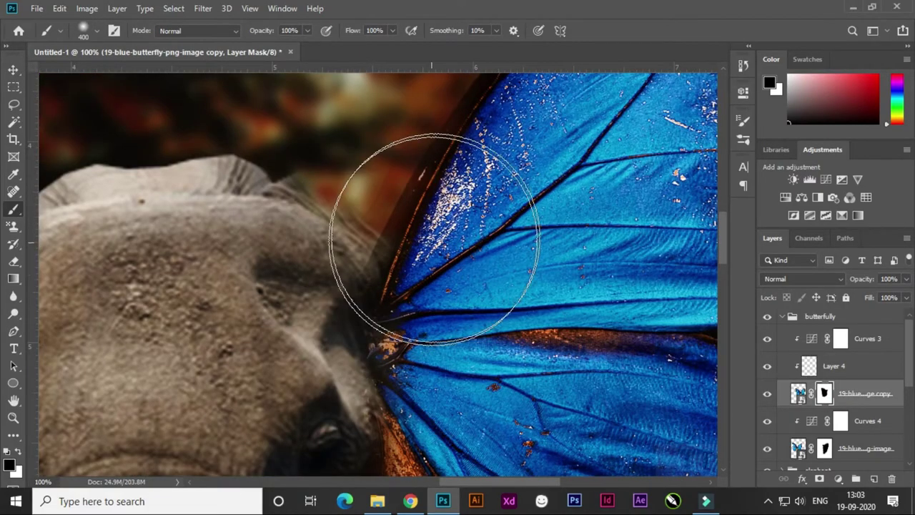
key("bracketleft")
key("bracketleft")
key("x")
scroll(476, 198, "up", 1)
key("x")
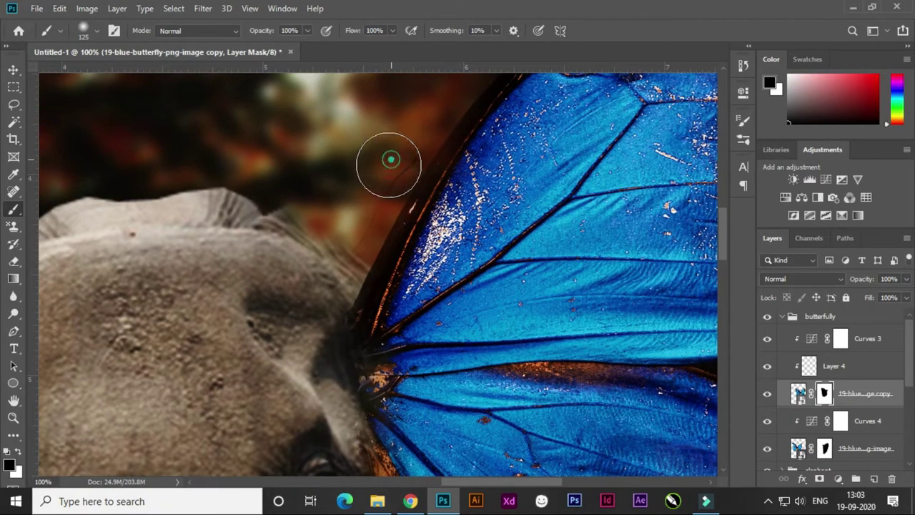
scroll(333, 247, "down", 6)
key("x")
left_click_drag(388, 301, 408, 241)
scroll(468, 254, "down", 4)
scroll(501, 261, "left", 2)
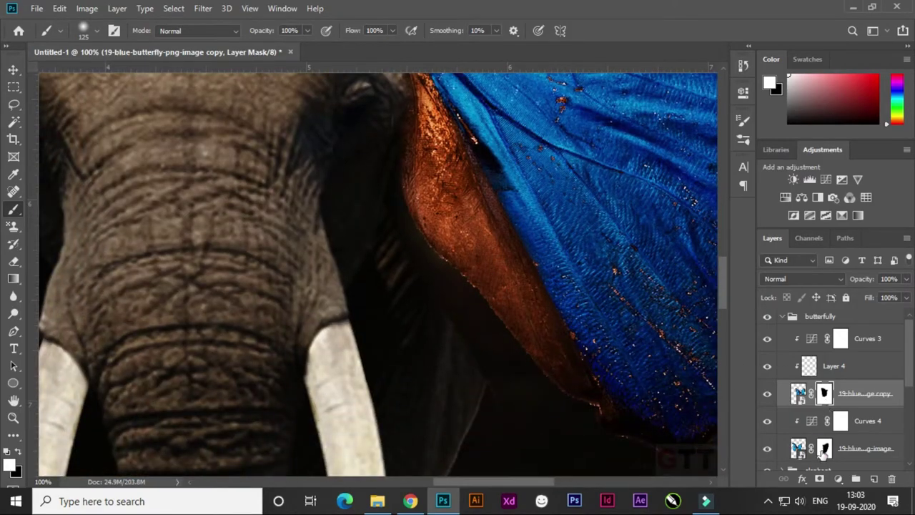
Step: Refine the lower wing layer's mask edge with a black brush
left_click(824, 448)
scroll(405, 255, "left", 6)
scroll(357, 264, "up", 3)
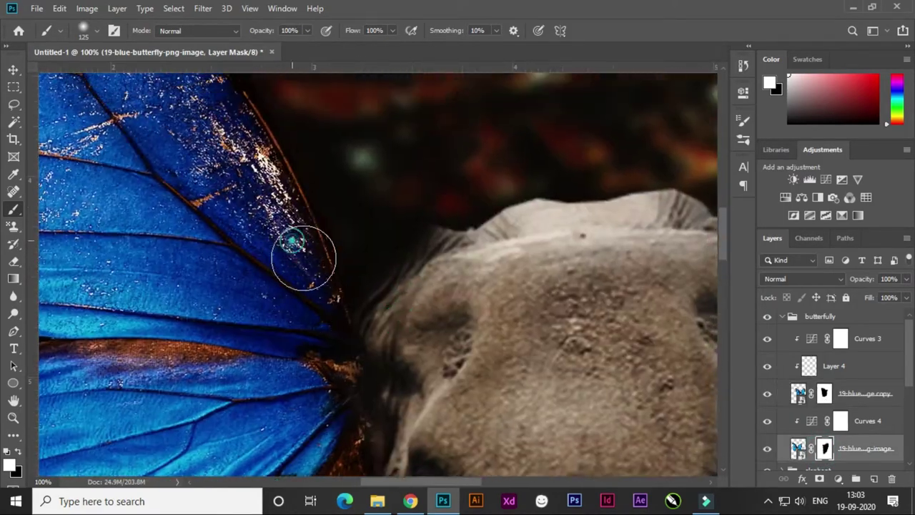
scroll(336, 215, "down", 2)
scroll(262, 129, "up", 3)
key("x")
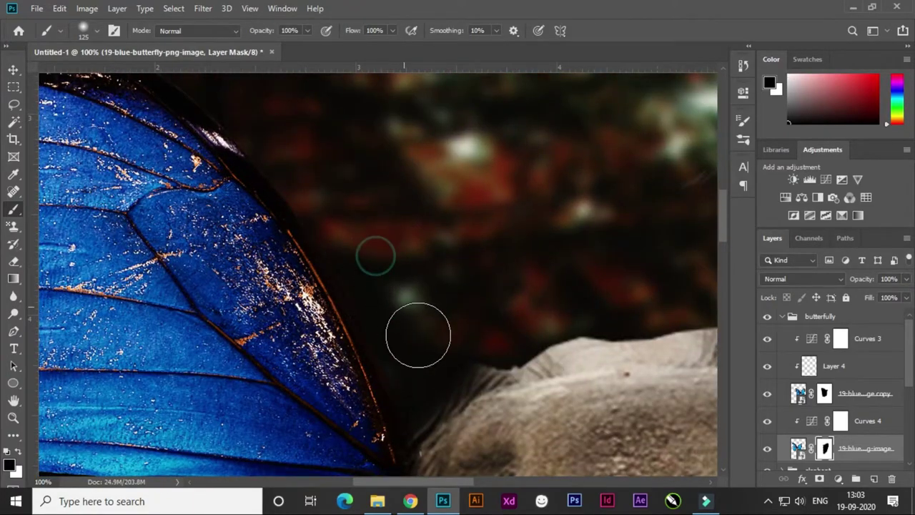
scroll(429, 286, "right", 3)
scroll(495, 317, "right", 4)
scroll(526, 204, "down", 2)
scroll(414, 259, "down", 2)
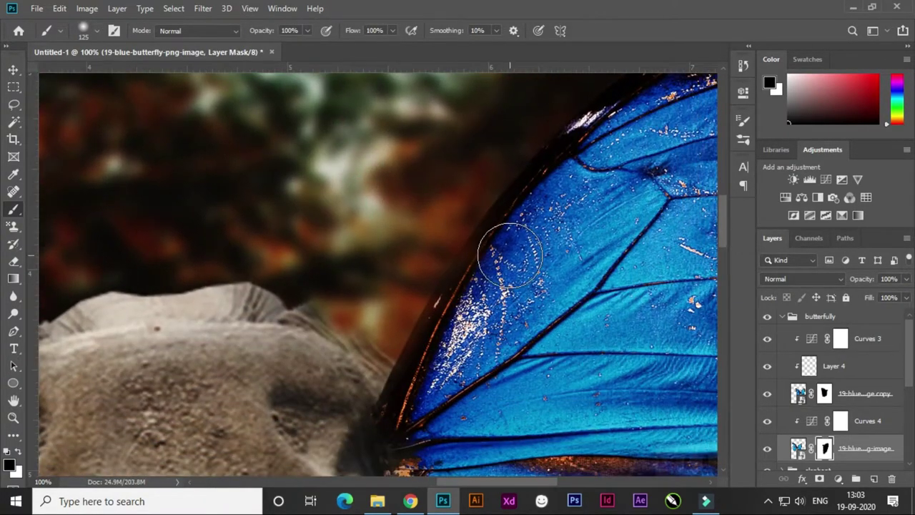
Step: Touch up the upper wing mask near its edge with a white brush
left_click(824, 393)
key("x")
left_click(481, 276)
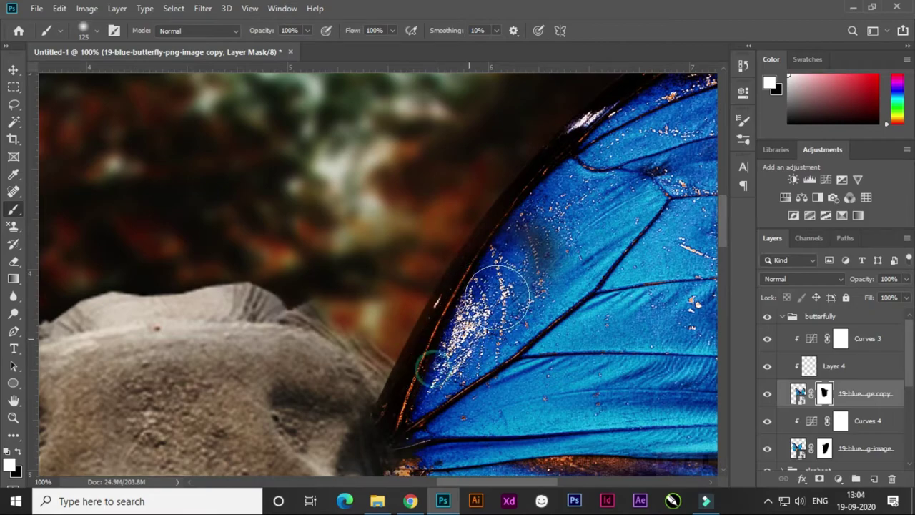
key("x")
scroll(458, 329, "down", 5)
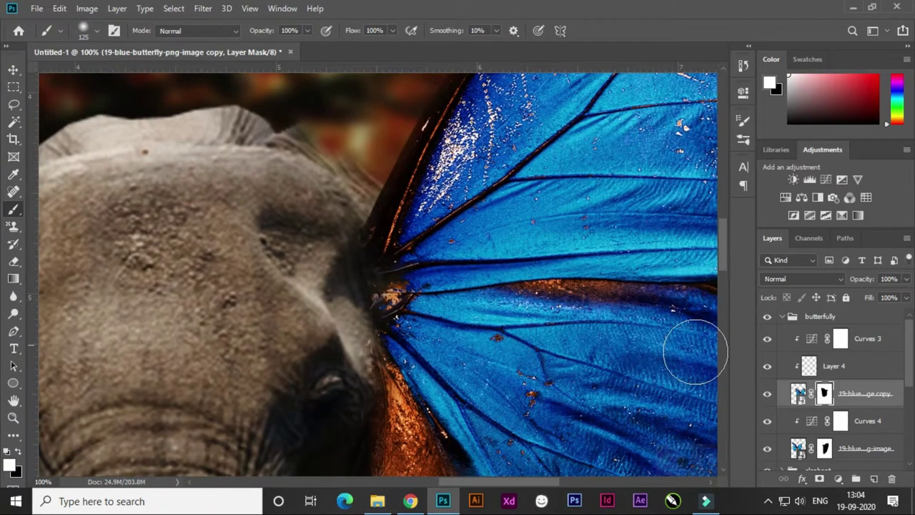
left_click(833, 365)
key("x")
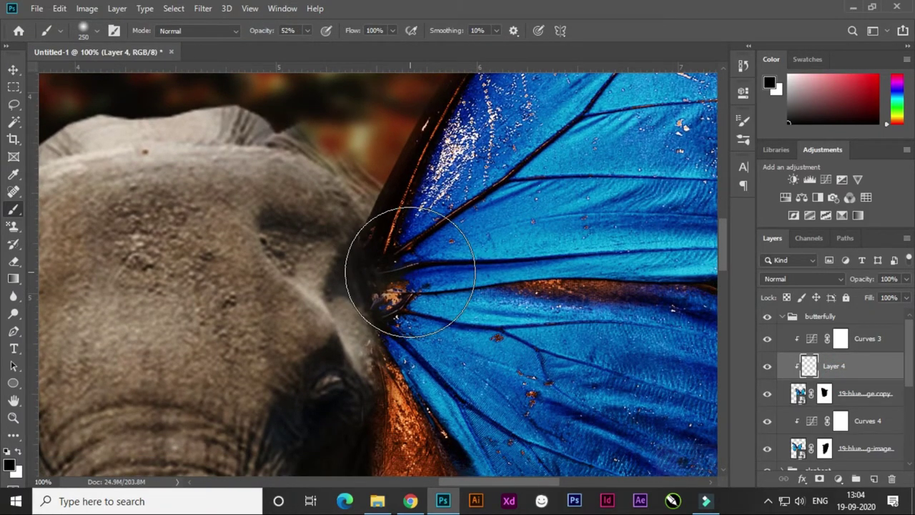
Step: Paint dark shading on Layer 4 where the right wing meets the elephant's head
left_click_drag(410, 272, 490, 357)
scroll(491, 358, "down", 3)
left_click_drag(435, 296, 429, 333)
scroll(429, 333, "up", 1)
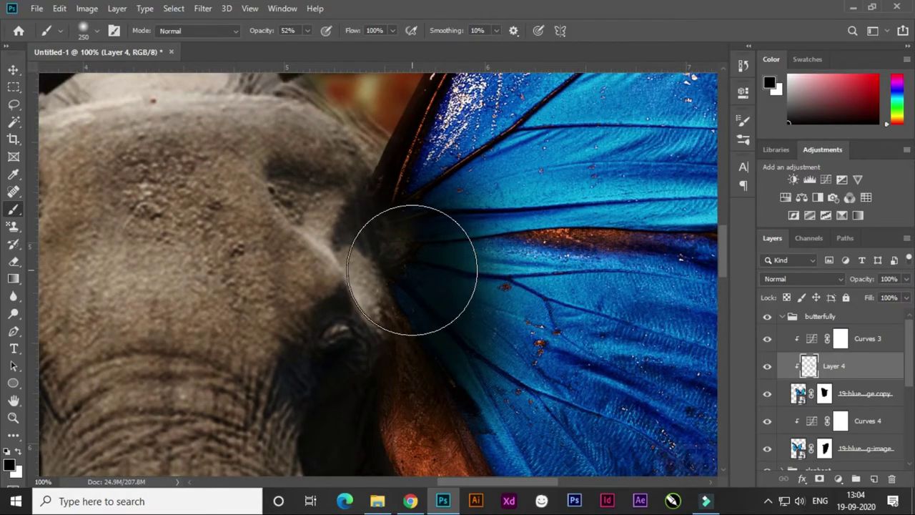
scroll(439, 327, "up", 3)
mouse_move(527, 316)
left_mouse_down()
mouse_move(472, 293)
mouse_move(506, 238)
left_mouse_up()
Step: Duplicate the shading layer under Curves 4 and mirror the copy onto the left wing joint
key("ctrl+j")
scroll(857, 378, "down", 1)
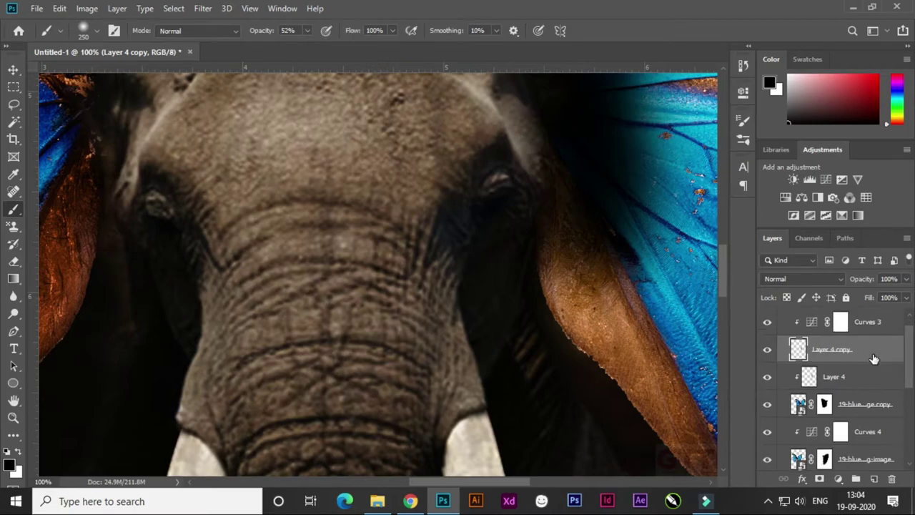
left_click_drag(873, 358, 873, 429)
scroll(522, 358, "left", 3)
key("ctrl+t")
left_click_drag(653, 336, 227, 319)
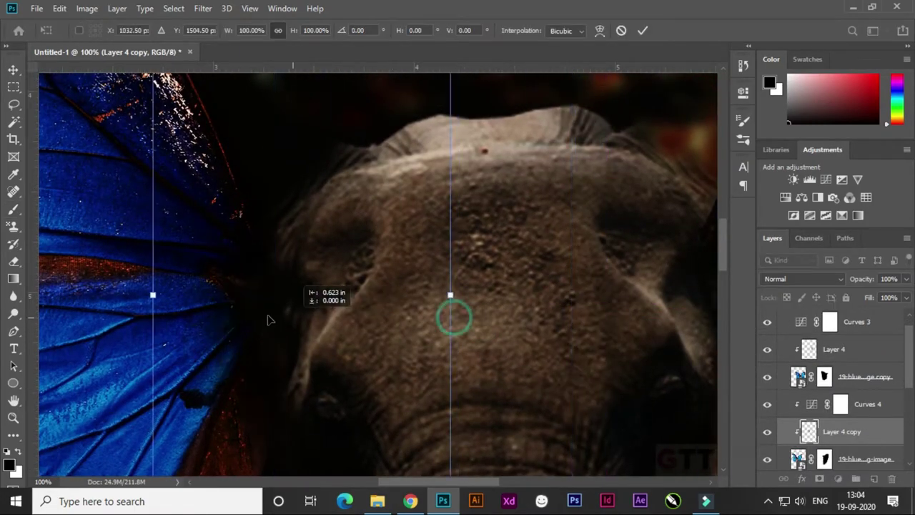
scroll(227, 319, "left", 3)
right_click(370, 307)
left_click(408, 292)
left_click_drag(348, 328, 345, 332)
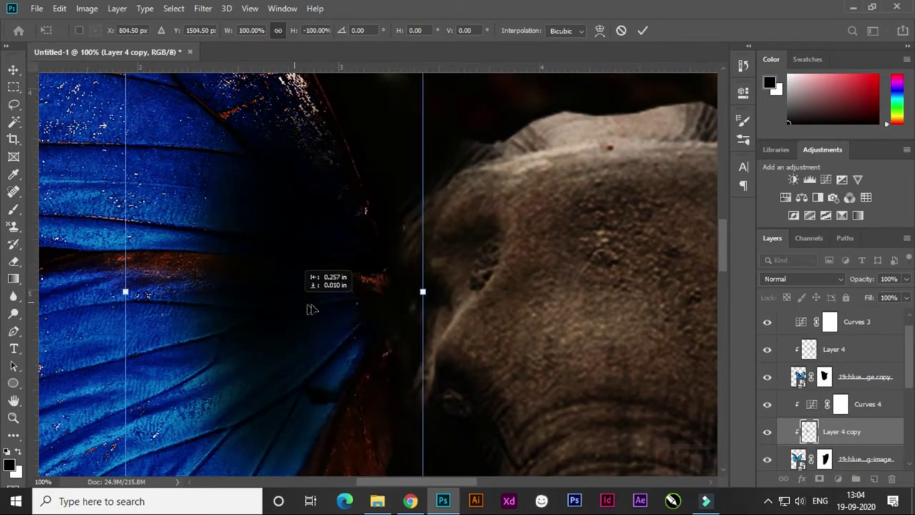
key("Return")
Step: Paint soft shading on the right wing with a lower-opacity black brush
key("b")
scroll(362, 337, "up", 1)
scroll(362, 337, "left", 1)
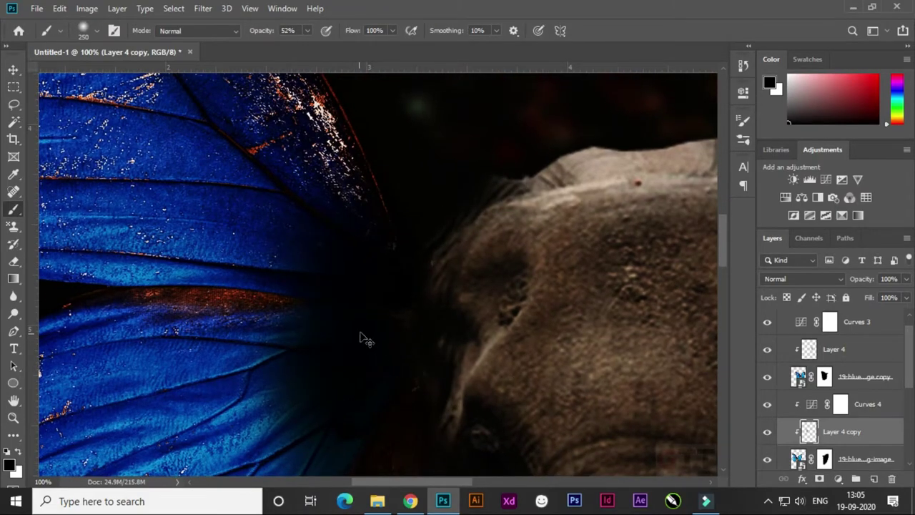
scroll(362, 348, "down", 4)
left_click(843, 348, "ctrl")
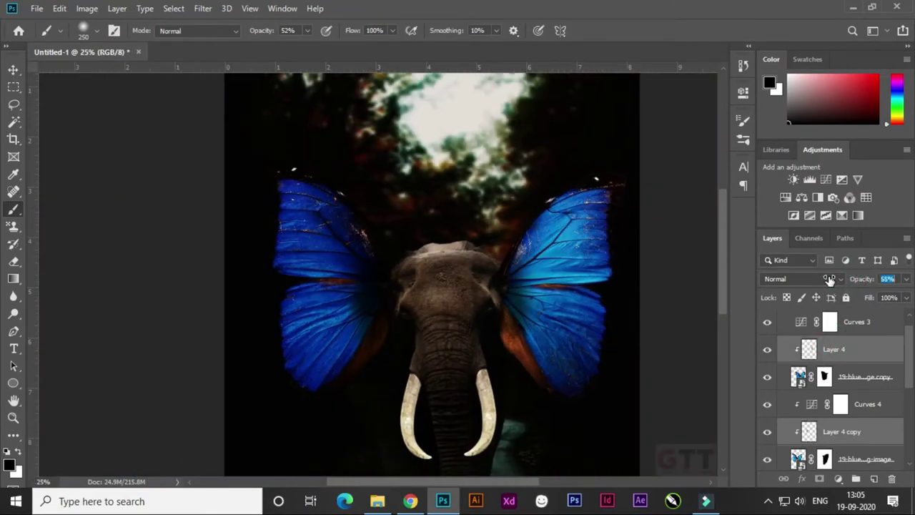
mouse_move(551, 443)
left_mouse_down()
mouse_move(531, 316)
mouse_move(506, 266)
mouse_move(504, 362)
mouse_move(543, 339)
left_mouse_up()
scroll(822, 400, "down", 1)
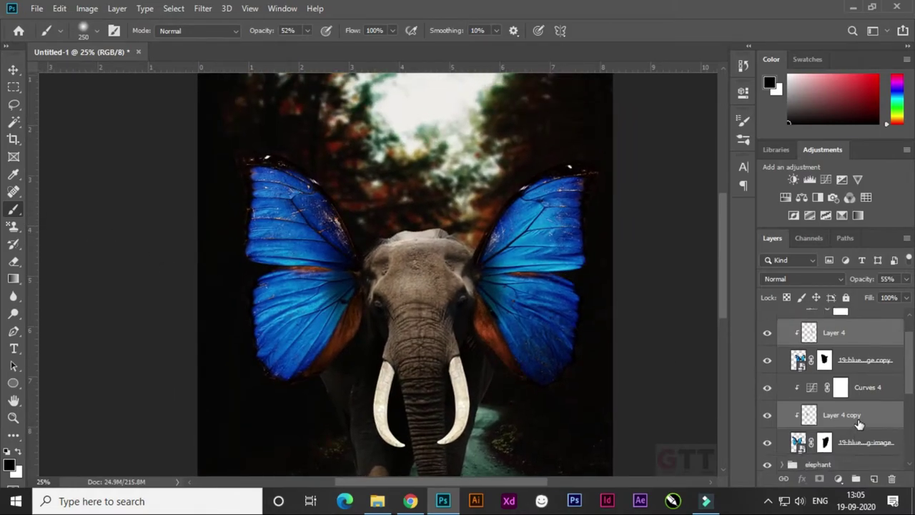
left_click(837, 415)
left_click_drag(243, 34, 239, 34)
left_click_drag(568, 163, 556, 174)
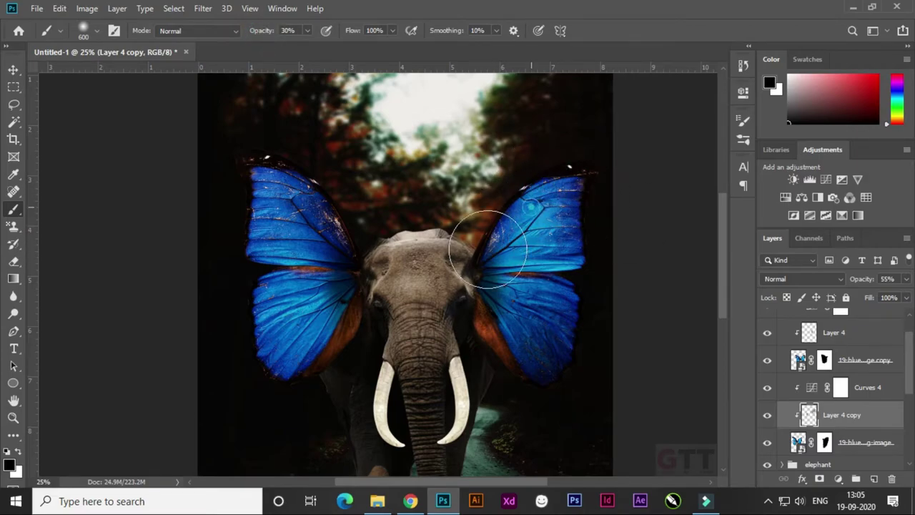
Step: Switch to the other shading layer and view the whole elephant with the butterfly group collapsed
left_click_drag(488, 249, 550, 248)
key("alt+bracketright")
key("alt+bracketright")
key("alt+bracketright")
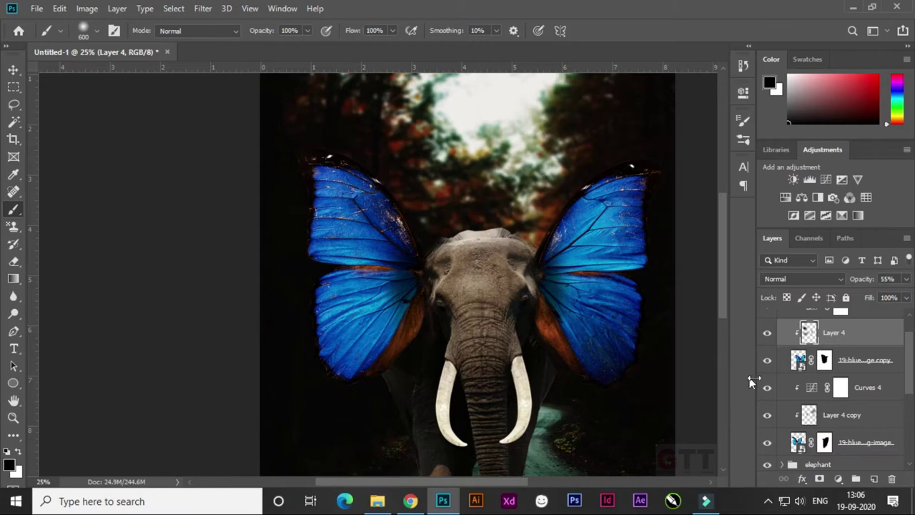
scroll(750, 382, "up", 2)
left_click_drag(511, 339, 437, 215)
left_click(783, 316)
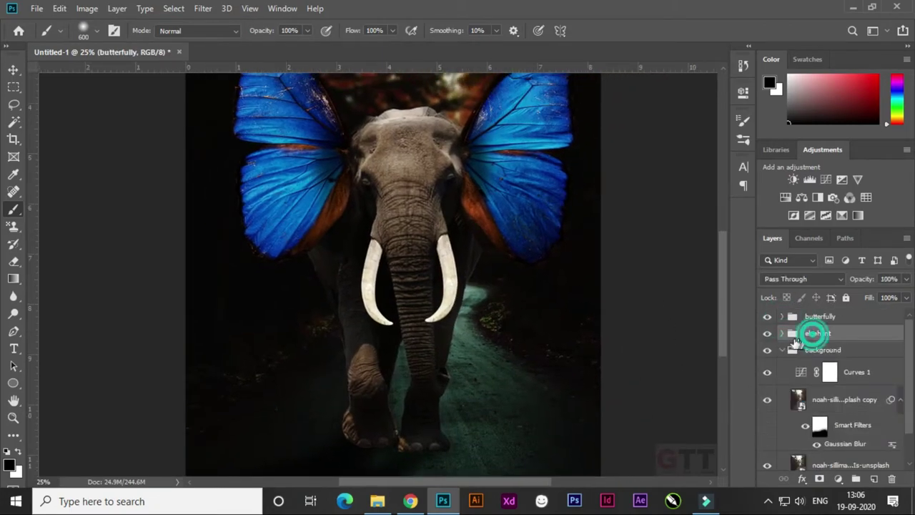
Step: Hide the elephant copy and pick light cyan as the colour for Layer 1's left tusk
left_click(818, 329)
left_click(767, 338)
left_click(798, 370)
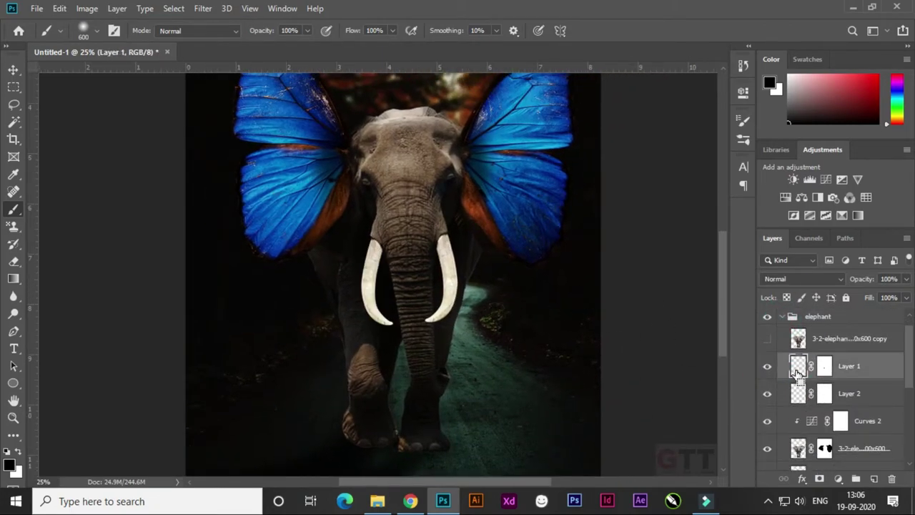
left_click(9, 464)
left_click_drag(660, 301, 659, 211)
left_click(578, 134)
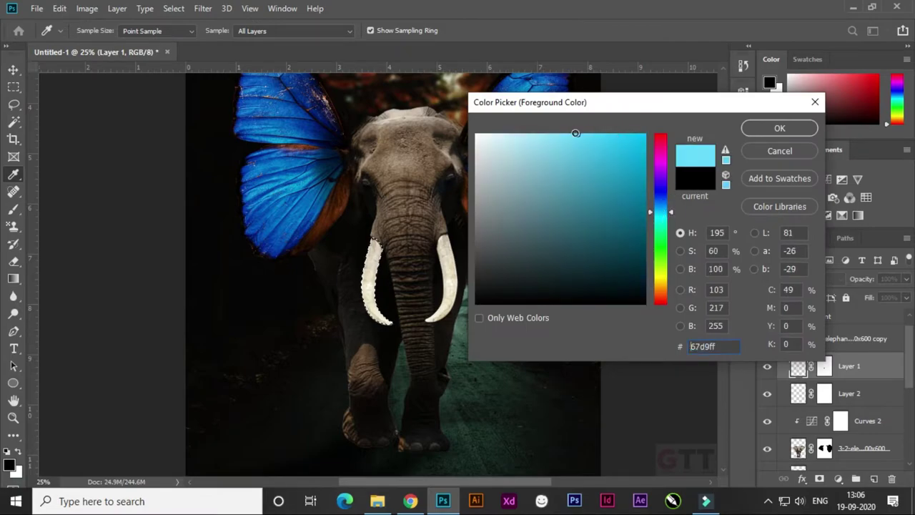
left_click(772, 129)
key("b")
key("d")
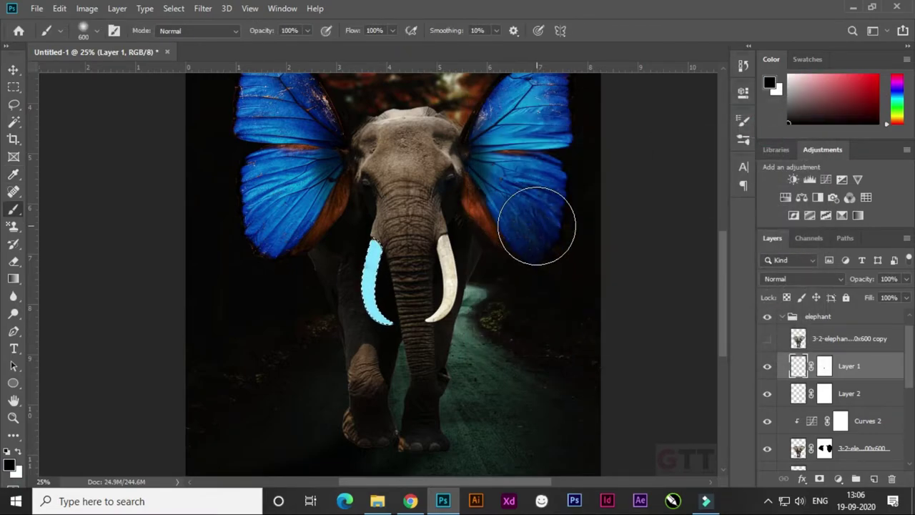
Step: Sample the left tusk's light cyan as the colour for Layer 2's tusk
left_click(271, 199, "ctrl")
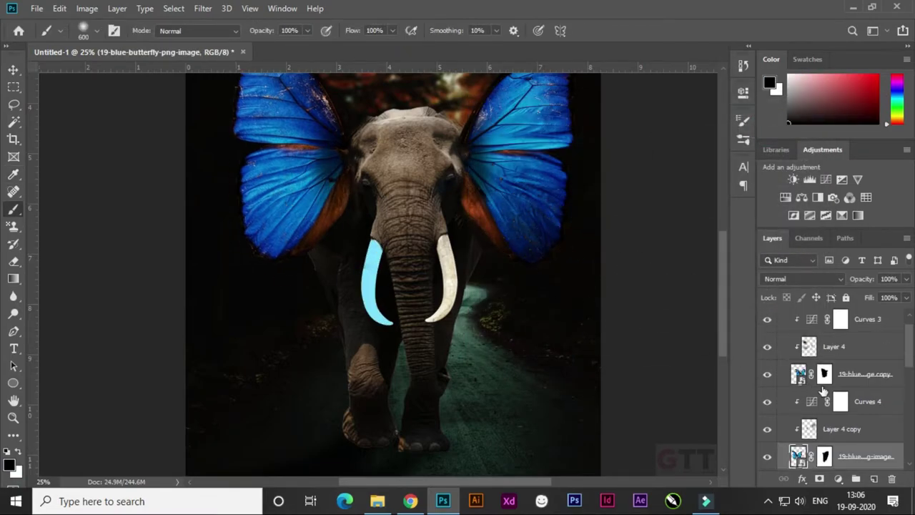
left_click(807, 392)
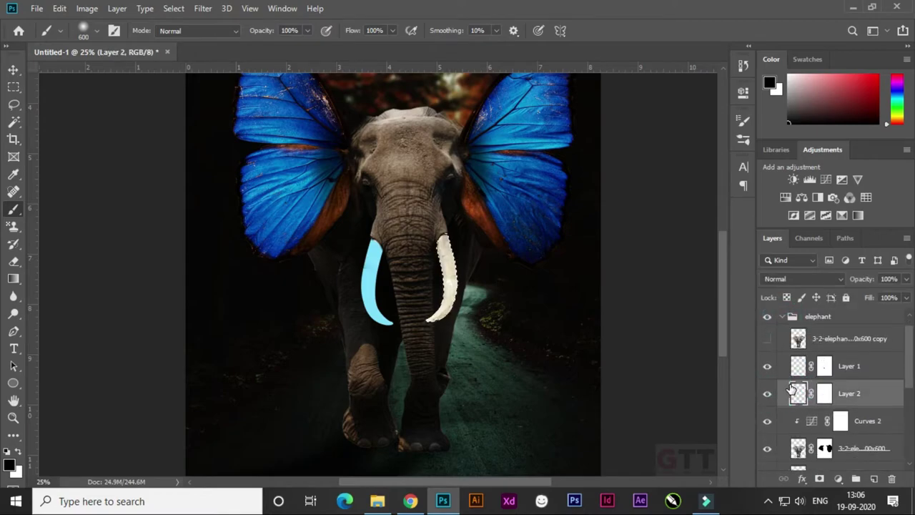
left_click(769, 84)
left_click(373, 275)
left_click(777, 127)
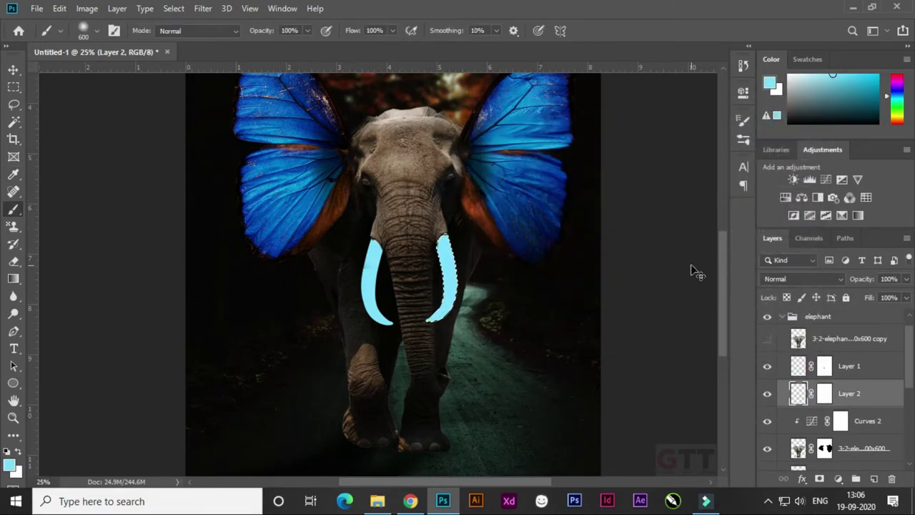
key("ctrl+plus")
key("ctrl+plus")
key("ctrl+plus")
key("ctrl+plus")
Step: Target the butterfly copy's layer mask with black and white paint colours
left_click(484, 288, "ctrl")
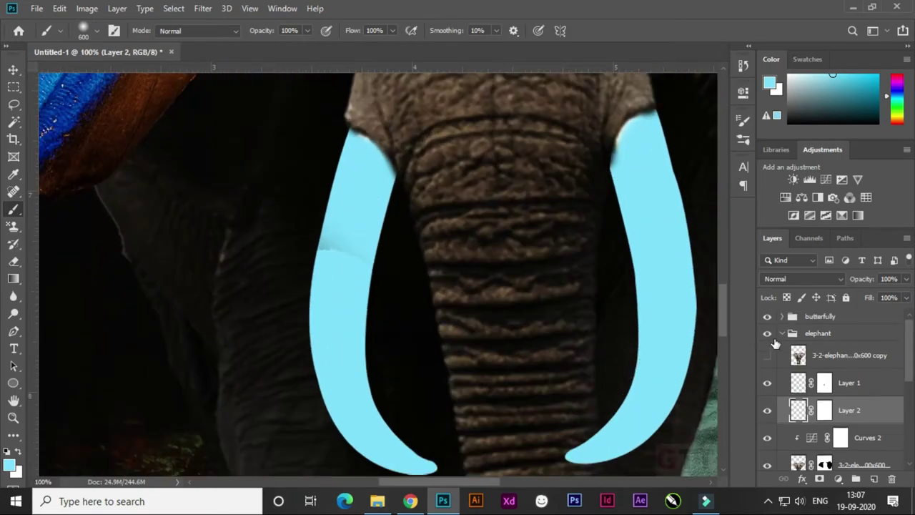
left_click(782, 333)
left_click(784, 316)
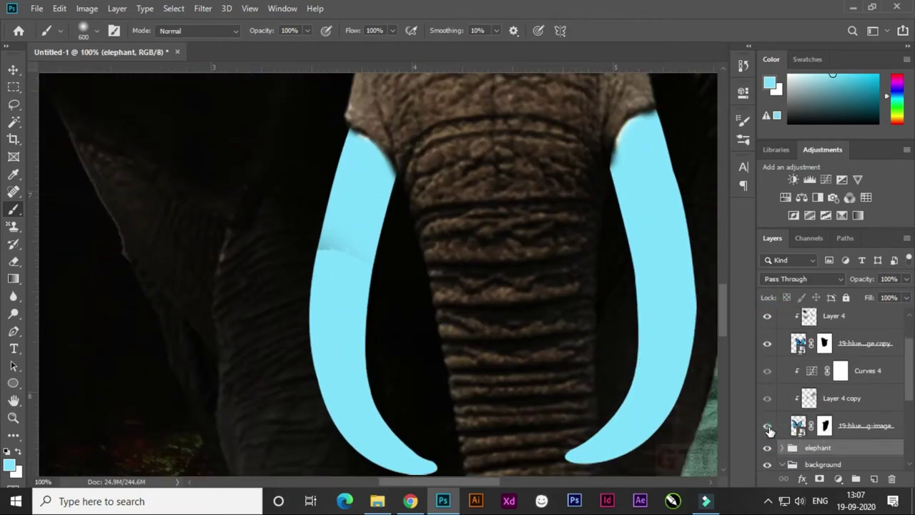
left_click(823, 360)
key("d")
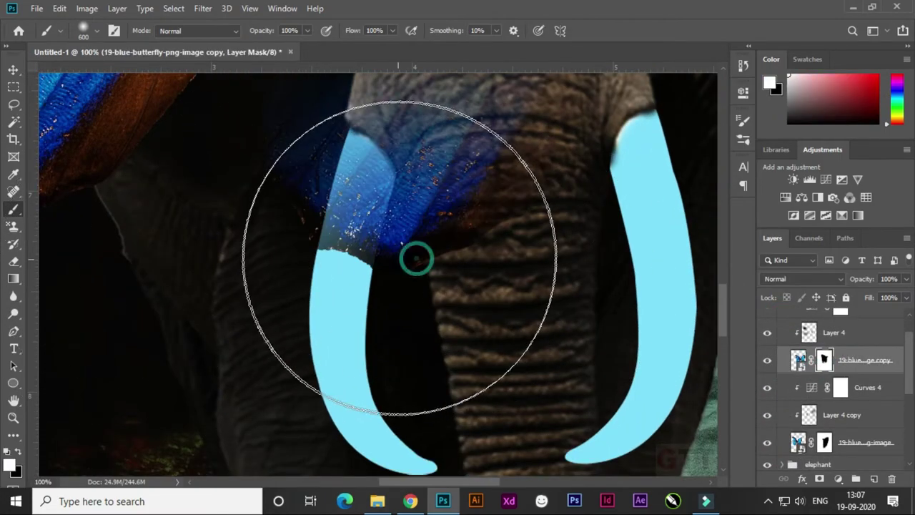
Step: Move Layer 2's tusk into place on the face and fit the image on screen
key("v")
left_click(524, 236)
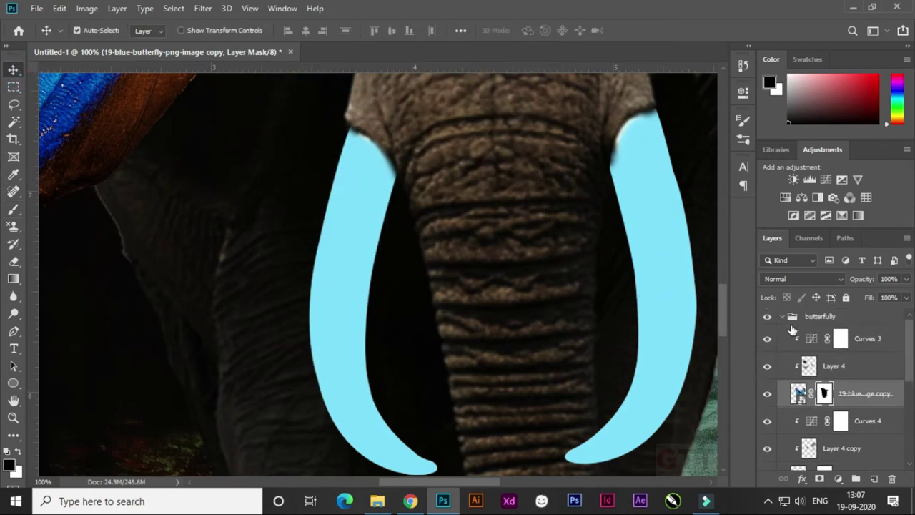
scroll(643, 286, "right", 3)
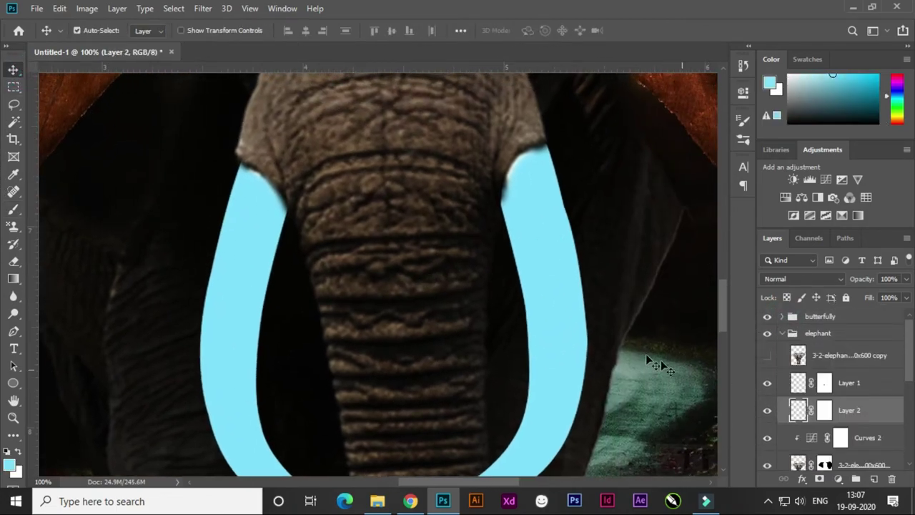
left_click_drag(700, 375, 583, 318)
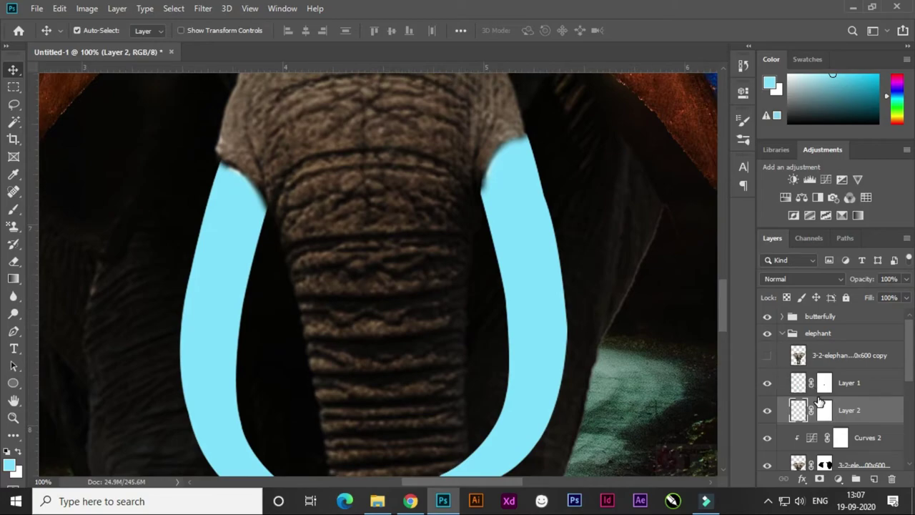
key("ctrl+0")
double_click(876, 411)
Step: Give Layer 2 an Outer Glow at 59% opacity and 106 px size
left_click_drag(443, 153, 548, 154)
left_click(517, 390)
mouse_move(761, 153)
left_mouse_down()
mouse_move(703, 154)
mouse_move(728, 130)
left_mouse_up()
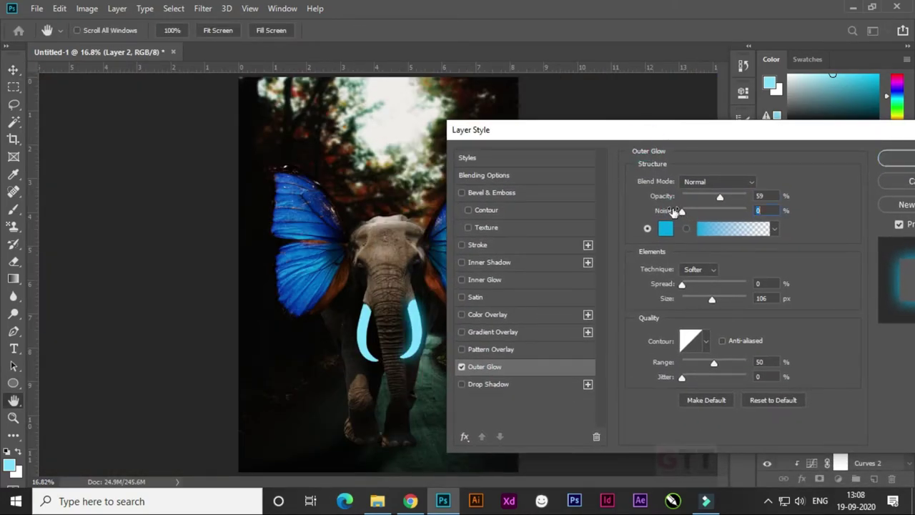
key("Return")
Step: Copy Layer 2's glow style onto Layer 1, then show the elephant copy layer
right_click(865, 421)
left_click(724, 305)
right_click(874, 385)
left_click(725, 317)
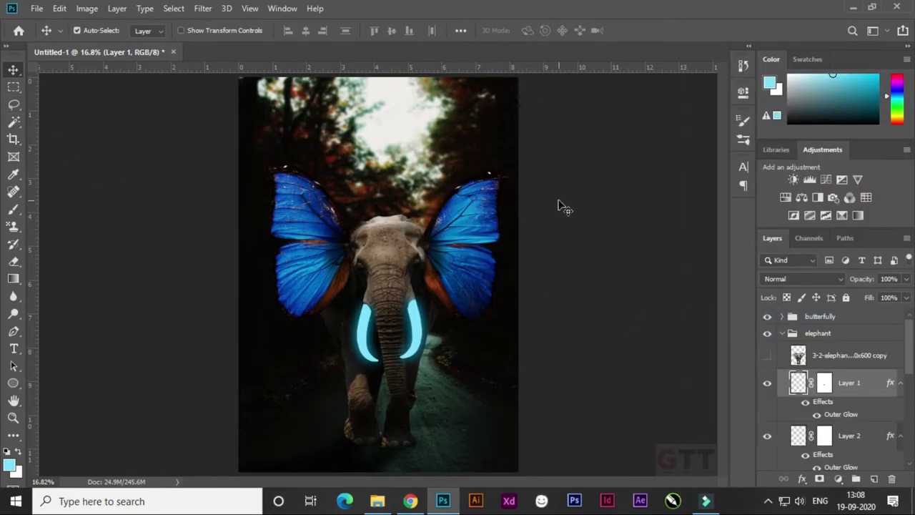
scroll(786, 372, "down", 1)
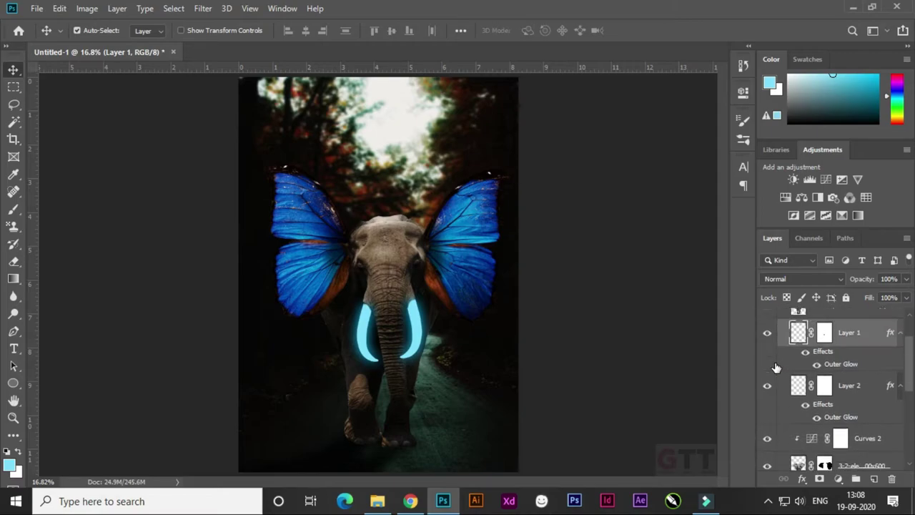
left_click(767, 338)
double_click(872, 345)
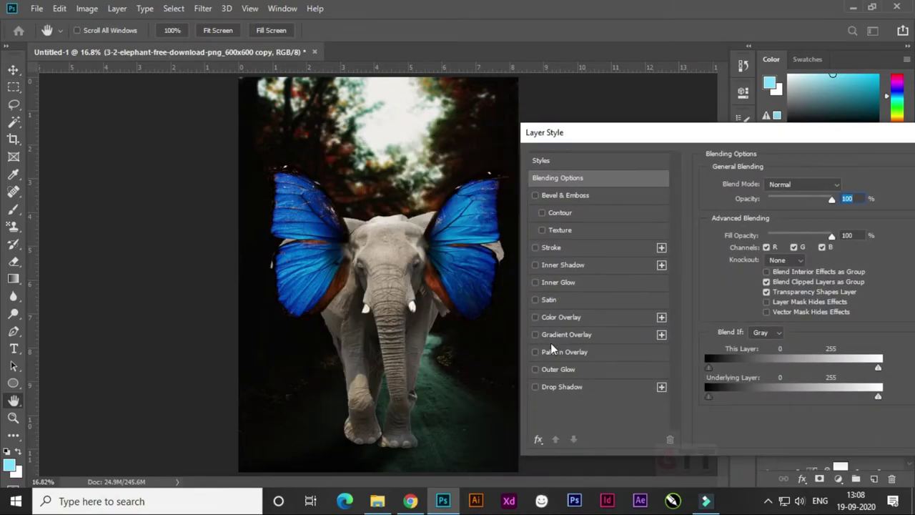
Step: Add a pale cyan Color Overlay in Overlay mode to the elephant copy
left_click(554, 316)
left_click_drag(753, 133, 710, 166)
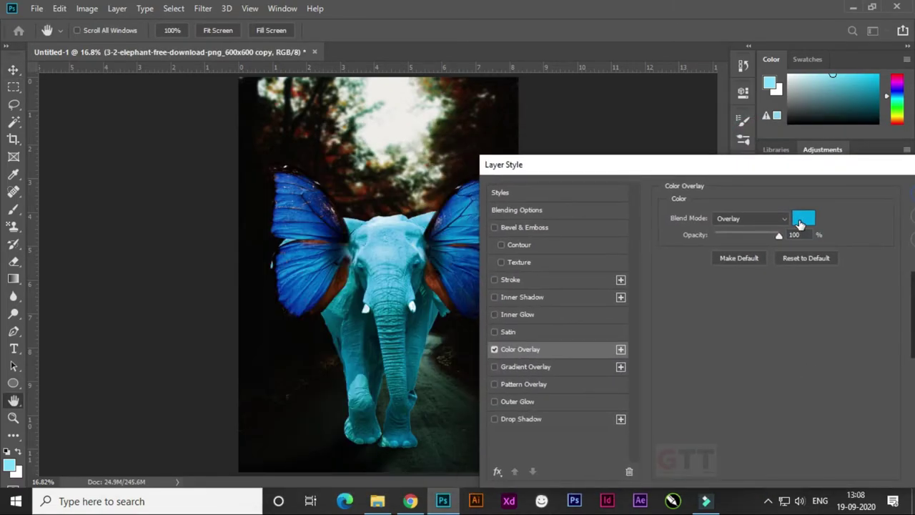
left_click(801, 219)
left_click(215, 351)
left_click(779, 128)
left_click(737, 179)
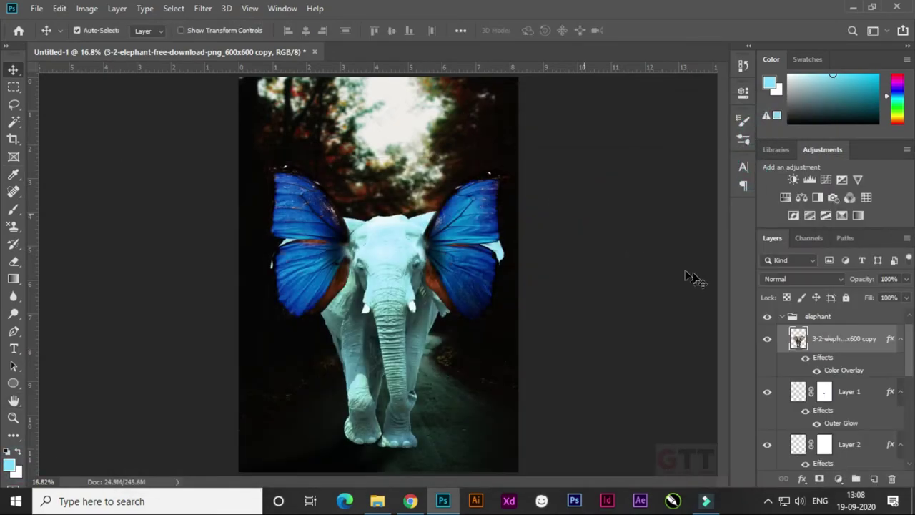
double_click(843, 369)
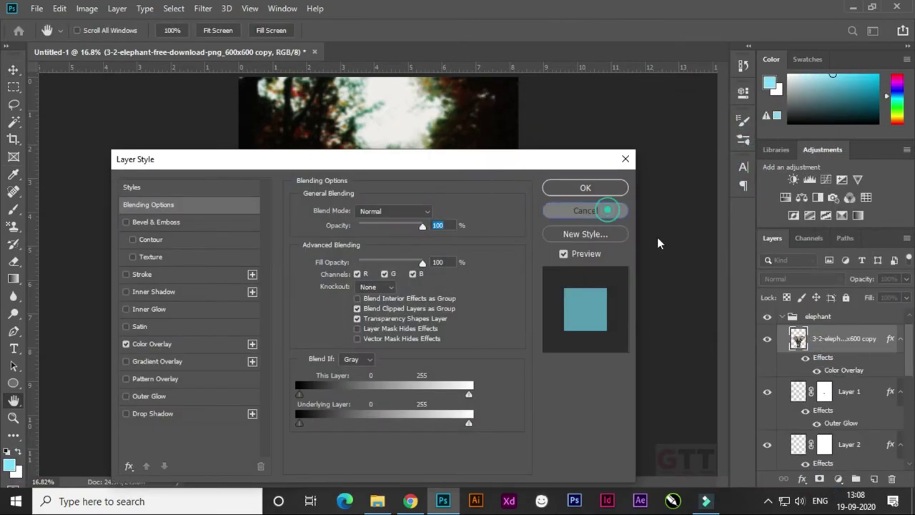
mouse_move(410, 156)
left_mouse_down()
mouse_move(767, 164)
mouse_move(740, 163)
left_mouse_up()
left_click(896, 188)
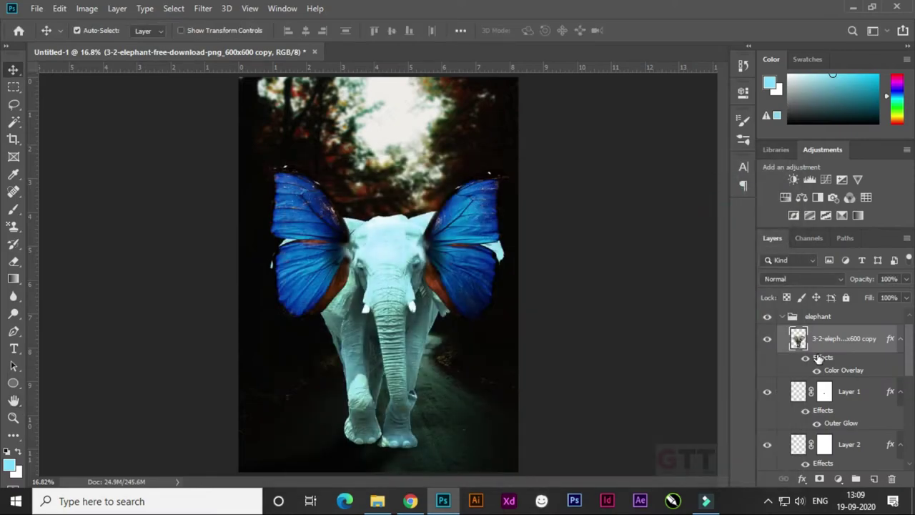
Step: Hide the tinted elephant copy entirely behind a black layer mask
left_click(839, 478, "alt")
key("v")
key("ctrl+plus")
key("ctrl+plus")
key("ctrl+plus")
scroll(525, 275, "down", 3)
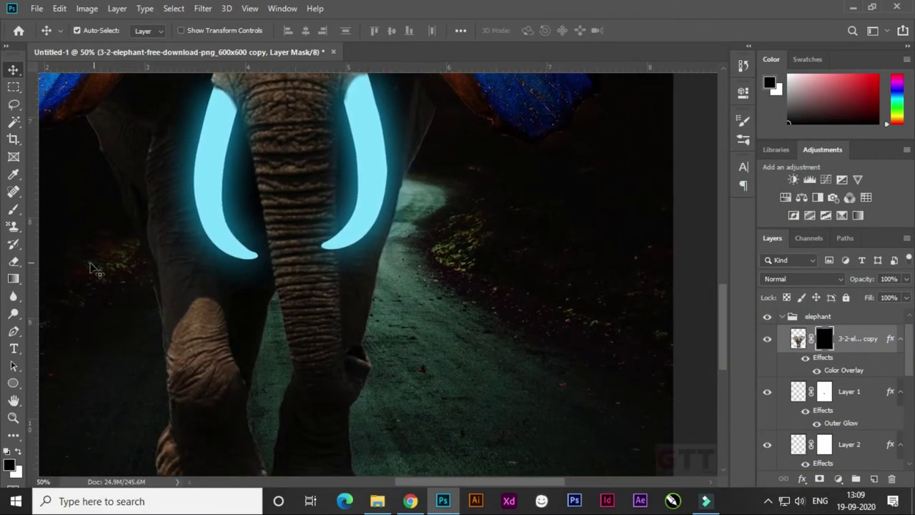
Step: Paint white on the mask to reveal the cyan tint along the trunk and lower trunk
key("b")
key("x")
left_click_drag(308, 179, 301, 167)
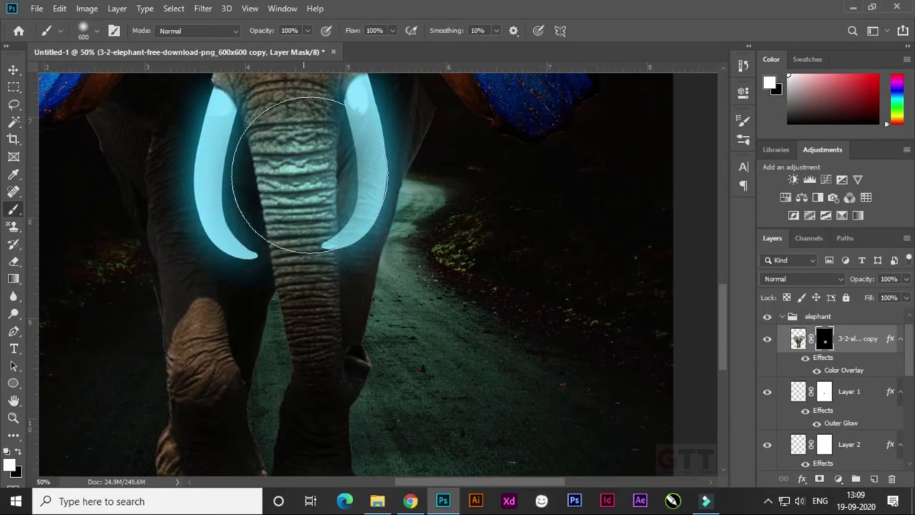
key("ctrl+z")
scroll(309, 173, "up", 3)
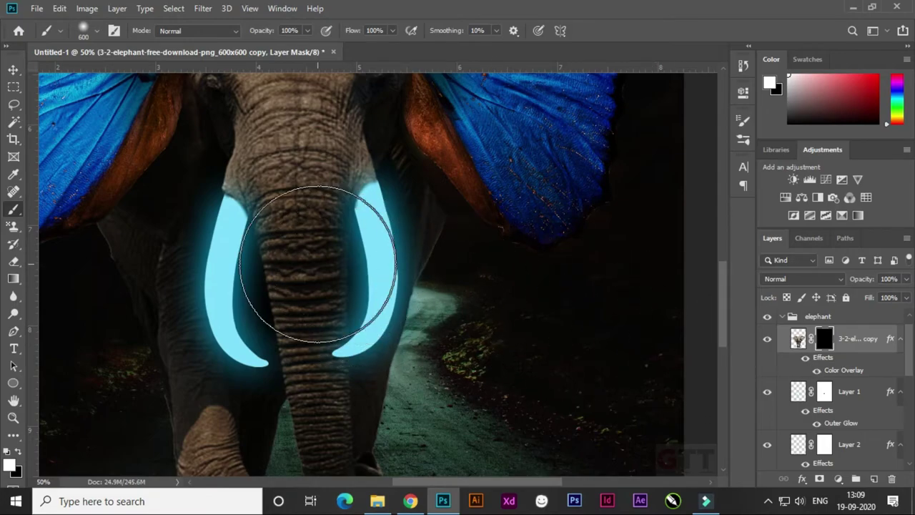
mouse_move(290, 286)
left_mouse_down()
mouse_move(286, 261)
mouse_move(317, 265)
left_mouse_up()
scroll(307, 178, "down", 3)
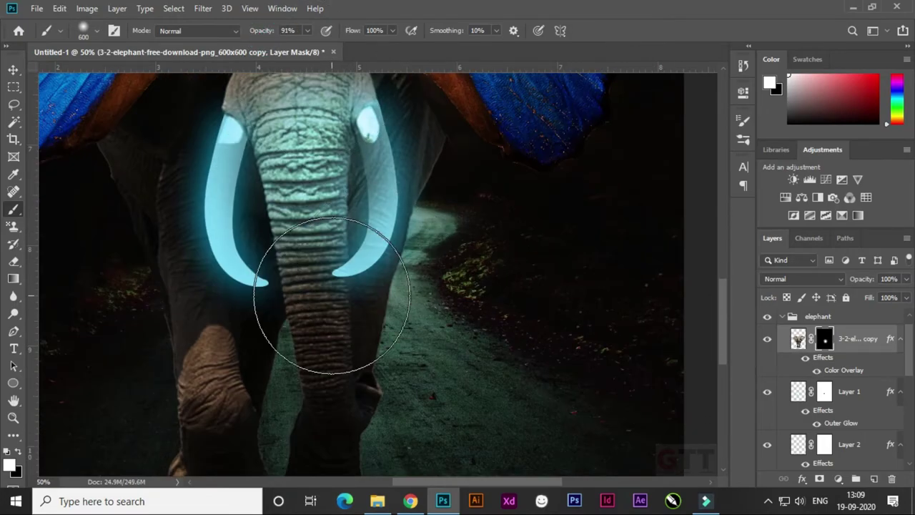
left_click(332, 295)
Step: Paint black at 50% opacity to hide tint beside the trunk and tone it down along both tusks
key("x")
left_click(448, 235)
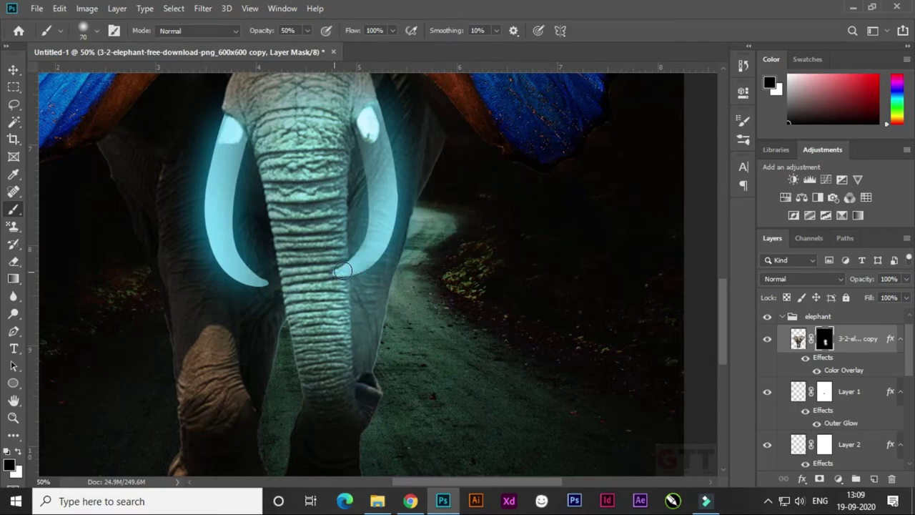
key("ctrl+plus")
left_click_drag(393, 293, 377, 316)
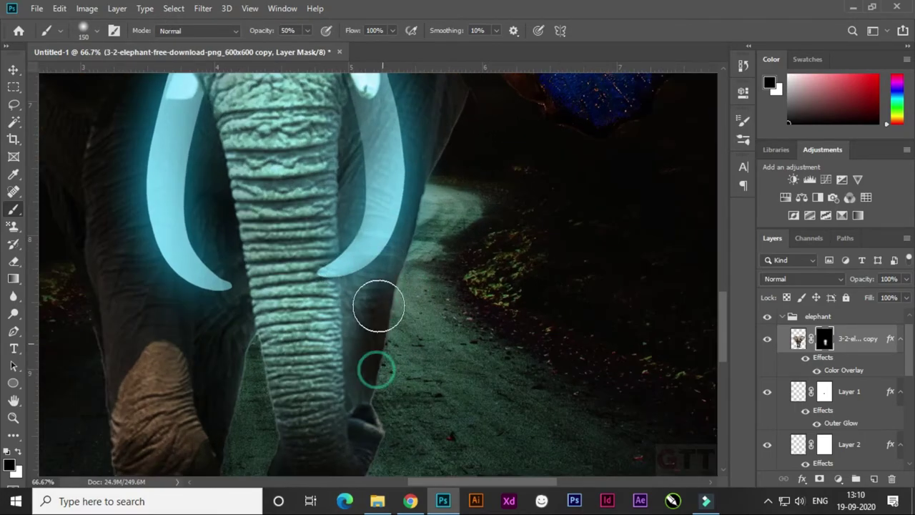
scroll(377, 316, "up", 3)
left_click_drag(357, 187, 364, 329)
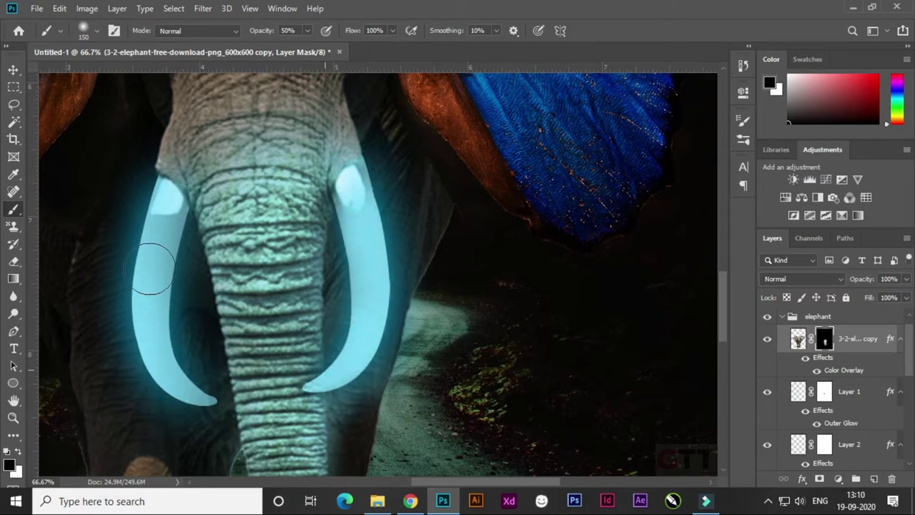
left_click_drag(152, 267, 211, 400)
scroll(357, 258, "up", 3)
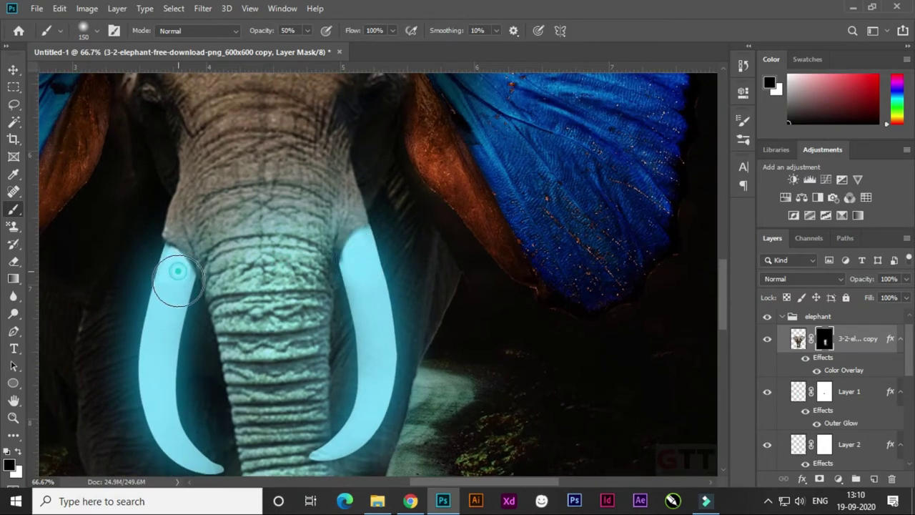
scroll(278, 257, "up", 3)
Step: Paint white again to reveal the cyan tint on the left heel and foot
key("x")
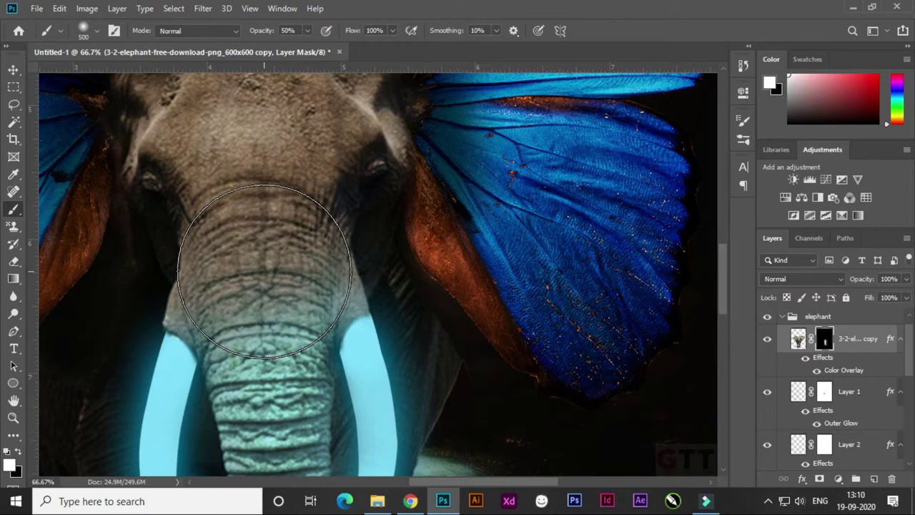
scroll(408, 296, "down", 5)
scroll(327, 249, "down", 12)
left_click(234, 229)
left_click_drag(234, 229, 265, 307)
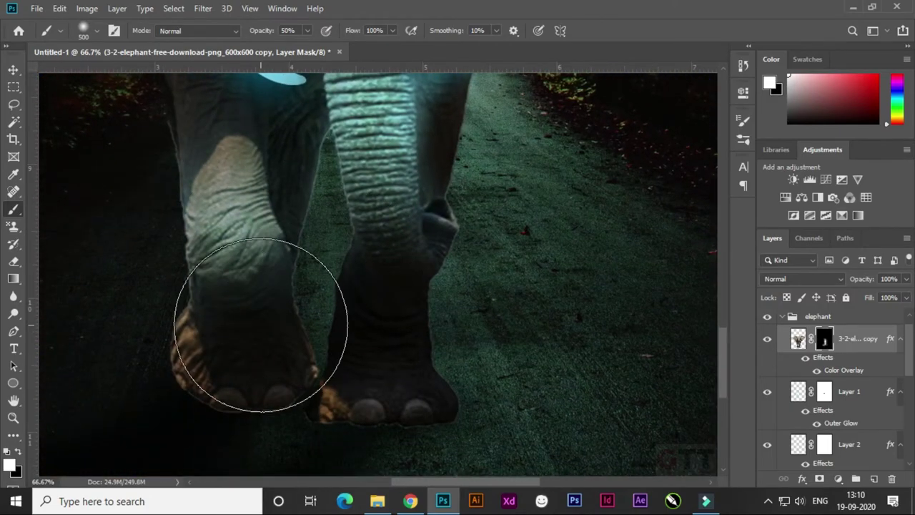
Step: Zoom in to inspect the tinted head and feet, then select the Curves 2 adjustment
key("ctrl+0")
key("ctrl+plus")
key("ctrl+plus")
key("ctrl+plus")
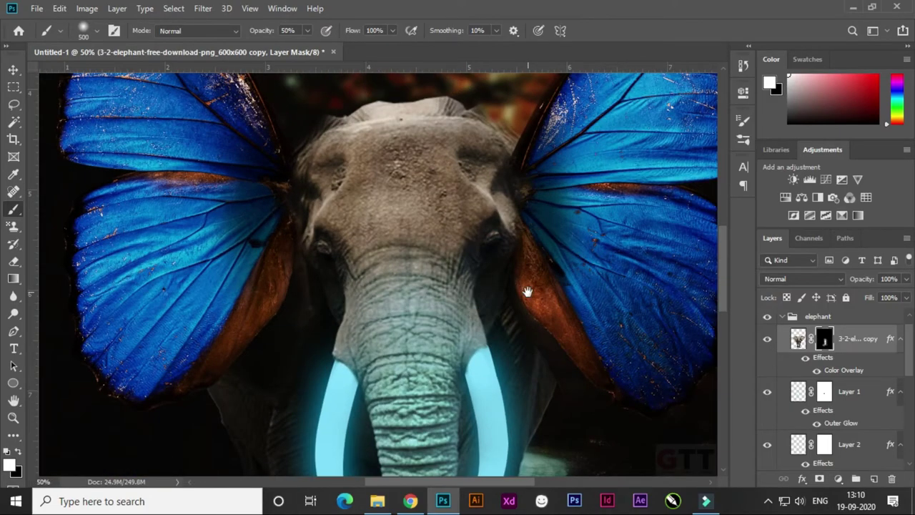
scroll(492, 253, "down", 5)
key("ctrl+0")
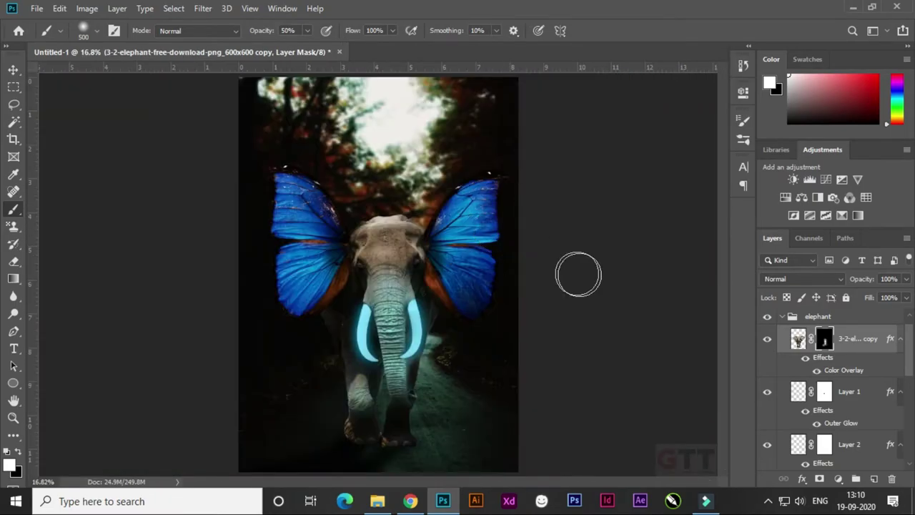
key("ctrl+plus")
key("ctrl+plus")
key("ctrl+plus")
scroll(400, 286, "down", 5)
left_click(839, 396)
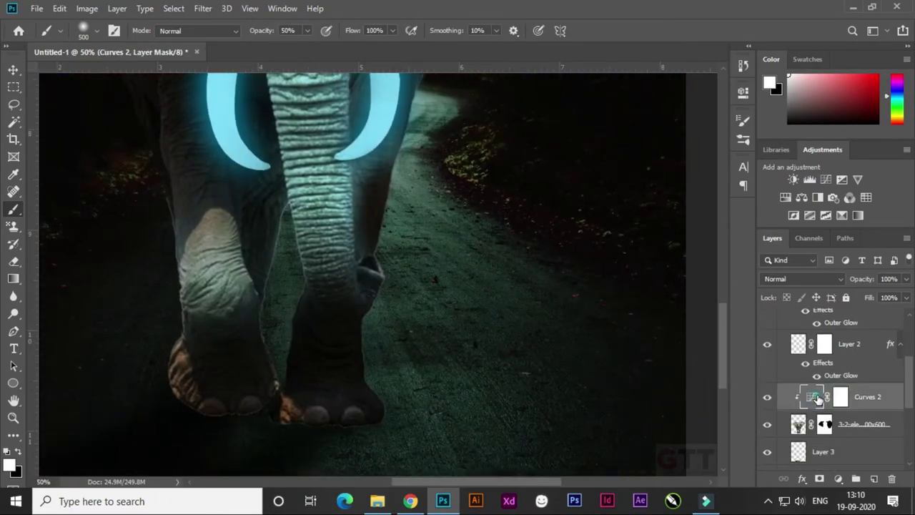
Step: Add a new layer clipped to the elephant and paint a shadow stroke over its feet
double_click(812, 395)
left_click(661, 246)
left_click(857, 424)
key("ctrl+shift+alt+n")
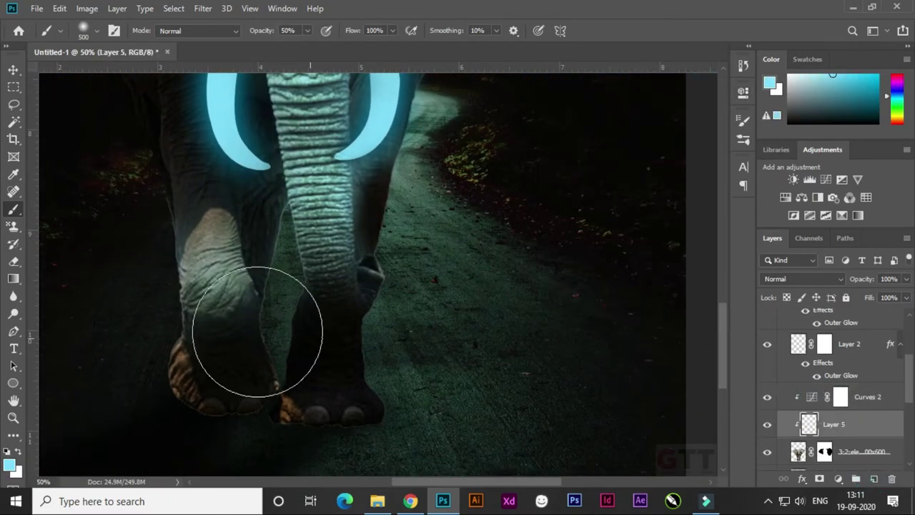
key("x")
key("x")
mouse_move(184, 314)
left_mouse_down()
mouse_move(219, 341)
mouse_move(341, 321)
left_mouse_up()
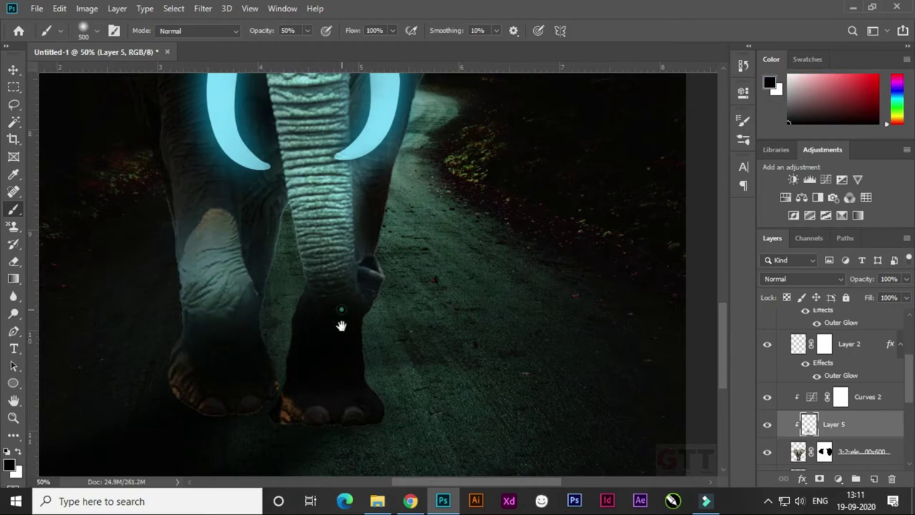
scroll(201, 278, "up", 5)
scroll(533, 243, "up", 4)
scroll(429, 300, "up", 1)
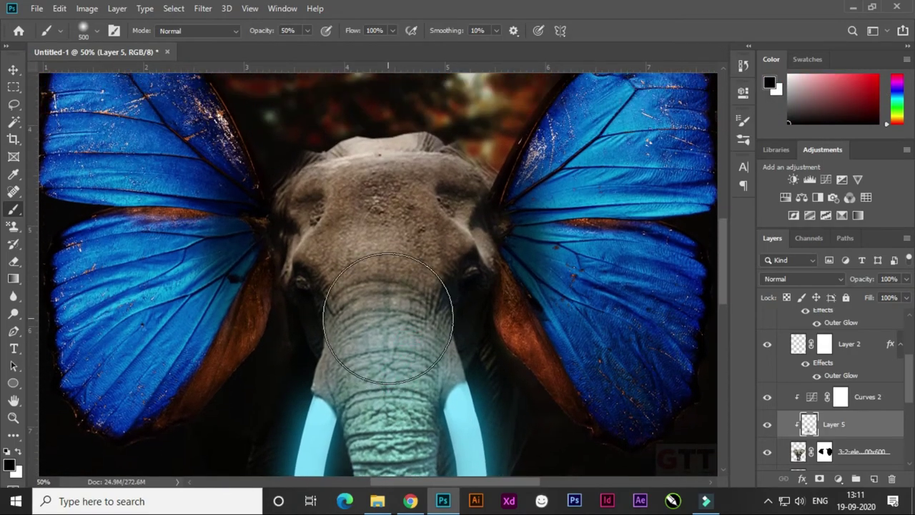
key("ctrl+0")
Step: Clean up the elephant's mask edge beside the butterfly ear with a small hard round brush
left_click(824, 451)
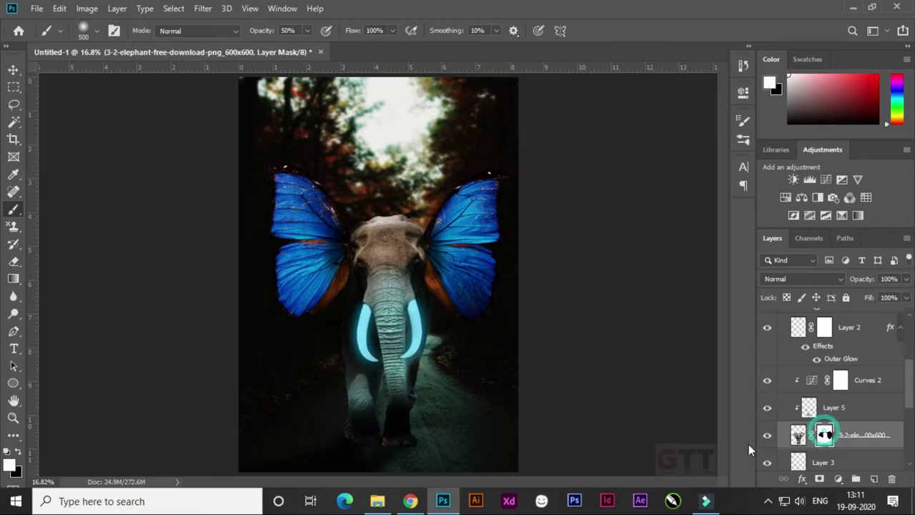
scroll(567, 305, "up", 2)
scroll(449, 249, "up", 2)
scroll(308, 224, "up", 1)
left_click(98, 30)
double_click(72, 211)
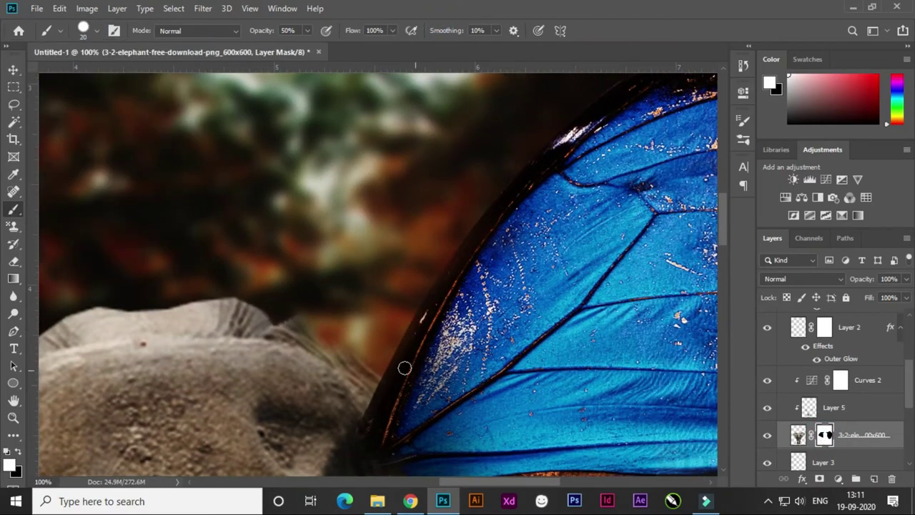
scroll(829, 400, "down", 2)
left_click(767, 401)
left_click(767, 401)
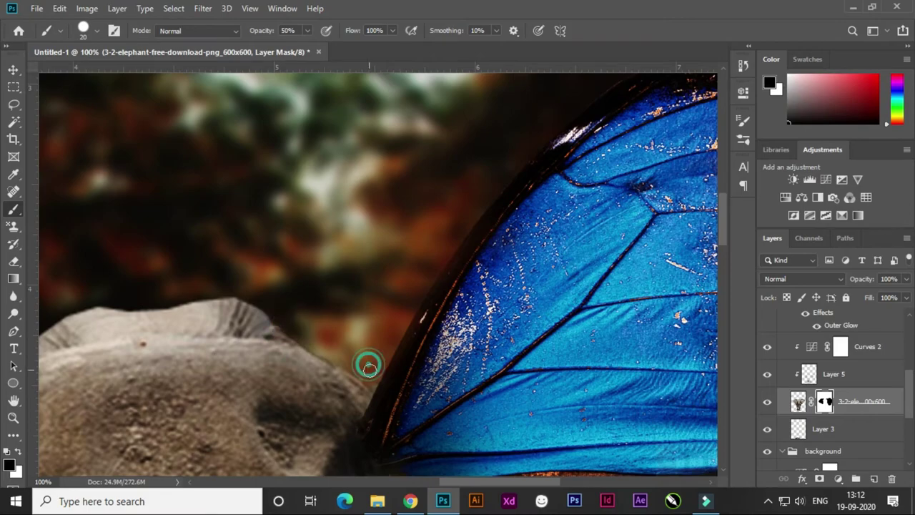
Step: On Layer 5, shade the elephant's forehead with a soft 400 px brush stroke
scroll(368, 367, "left", 5)
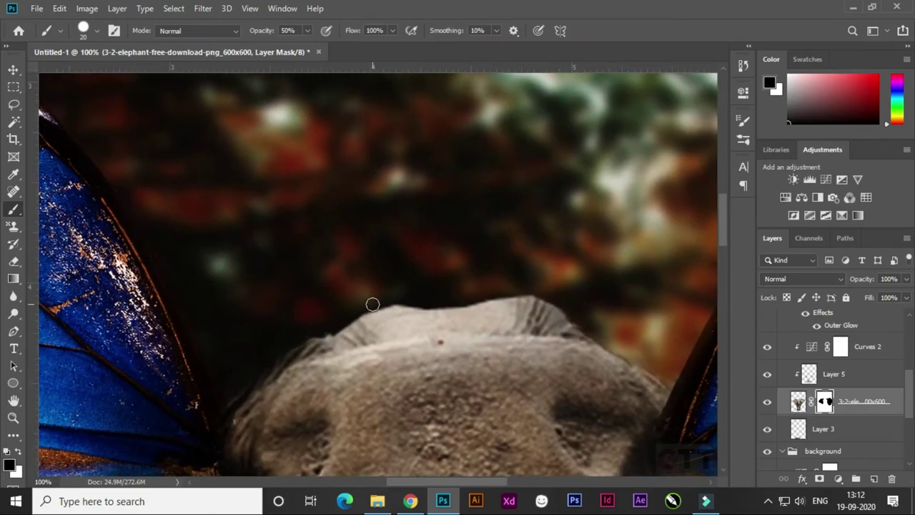
scroll(372, 304, "down", 4)
scroll(372, 305, "right", 4)
key("alt+]")
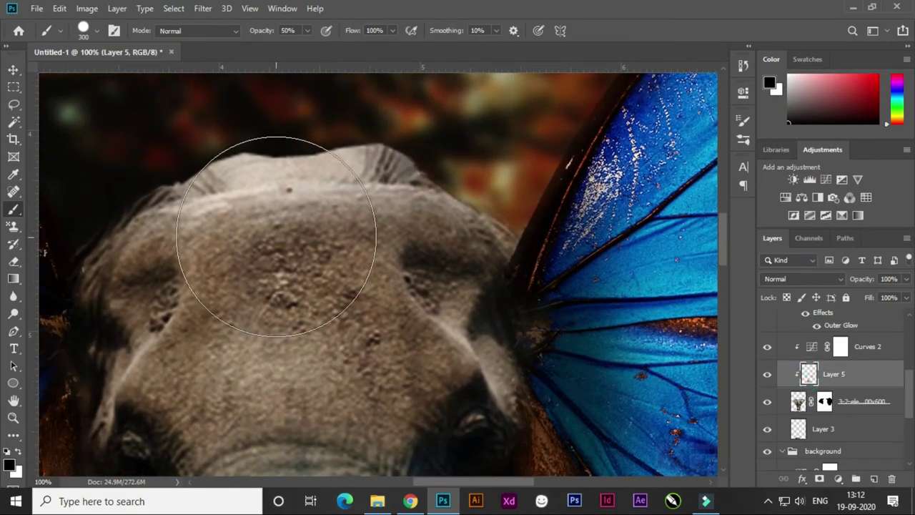
right_click(291, 283)
left_click(553, 33)
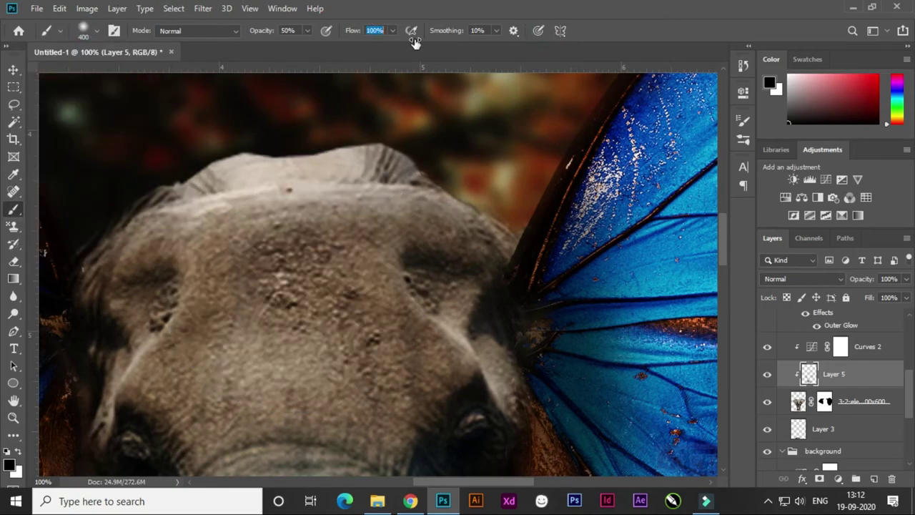
mouse_move(235, 182)
left_mouse_down()
mouse_move(261, 275)
mouse_move(357, 327)
left_mouse_up()
Step: Lower Layer 5's opacity to 28% so the forehead shading stays subtle
key("]")
key("]")
scroll(321, 296, "down", 3)
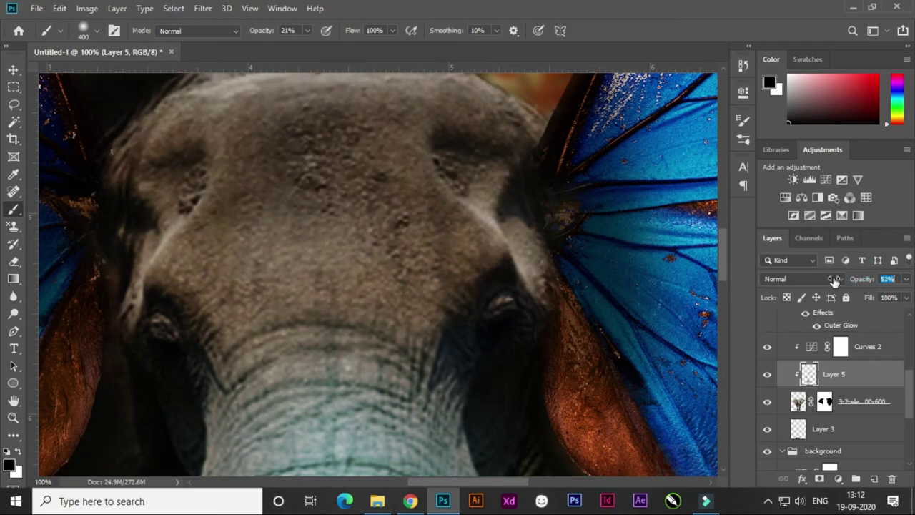
scroll(800, 278, "down", 12)
left_click_drag(861, 278, 844, 278)
key("ctrl+0")
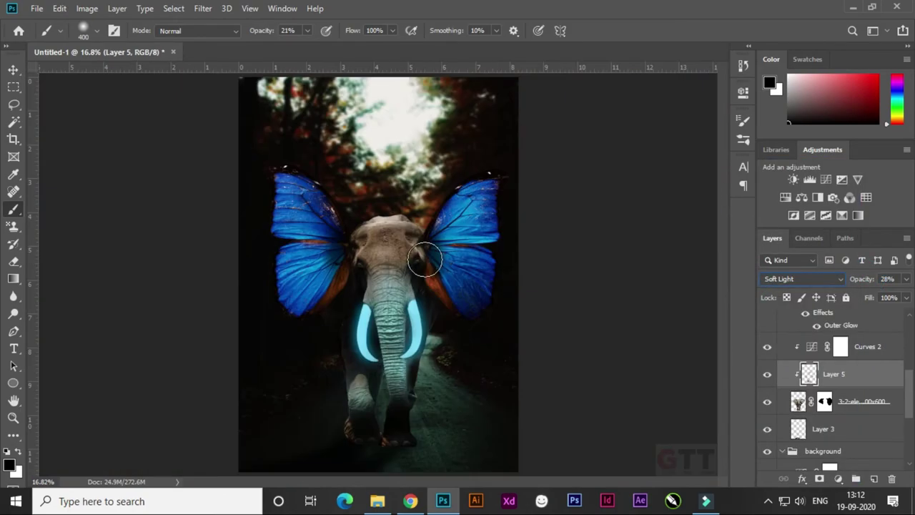
scroll(829, 371, "up", 3)
left_click(818, 316)
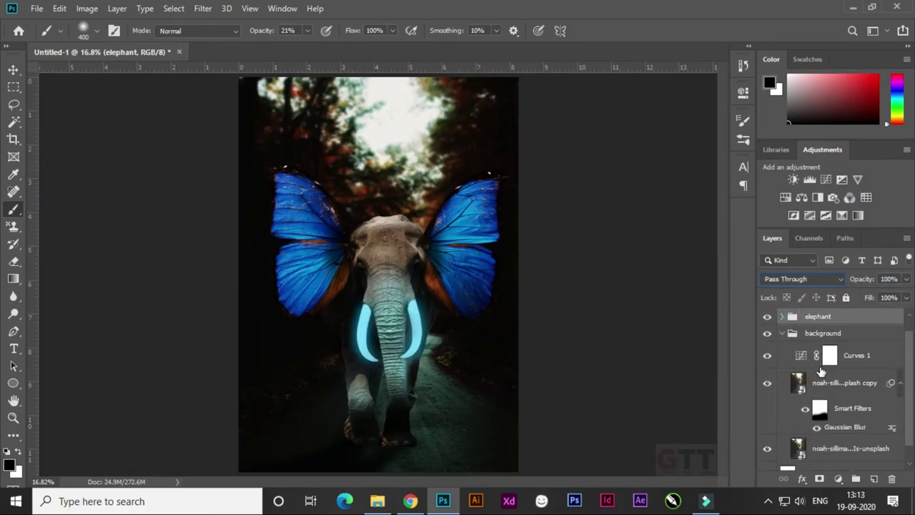
Step: Add a Color Lookup adjustment and try 3DLUT looks, starting with 2Strip.look
left_click(782, 331)
left_click(837, 478)
left_click(844, 405)
left_click(616, 133)
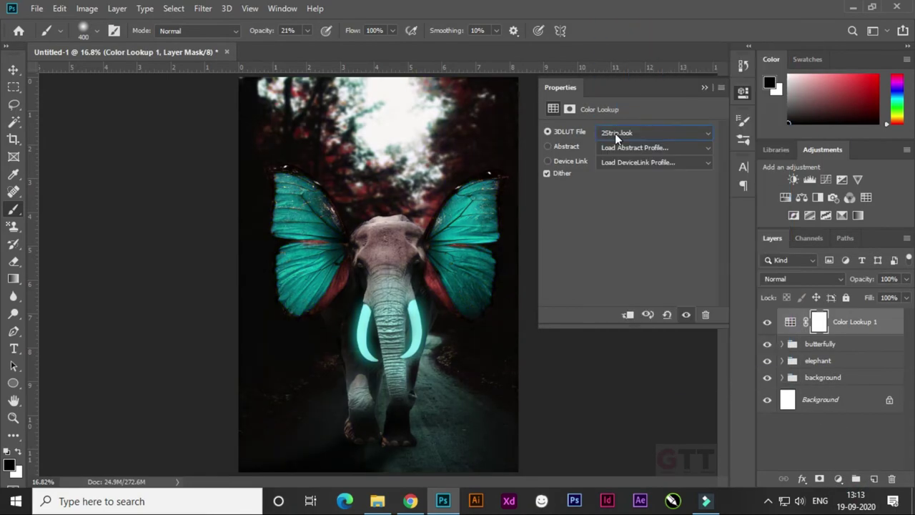
key("Down")
key("Down")
key("Down")
key("Down")
key("Down")
key("Down")
key("Down")
key("Down")
key("Down")
key("Down")
key("Down")
key("Down")
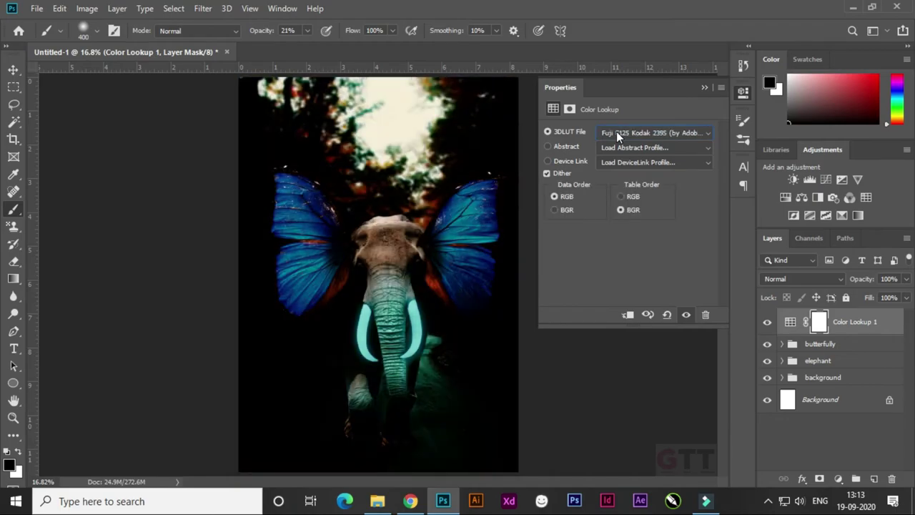
key("Down")
key("Down")
key("Down")
key("Down")
key("Down")
key("Down")
key("Down")
key("Down")
key("Down")
key("Down")
key("Down")
left_click(705, 87)
Step: Duplicate the original forest road photo layer and move the copy to the top of the stack
left_click(792, 377)
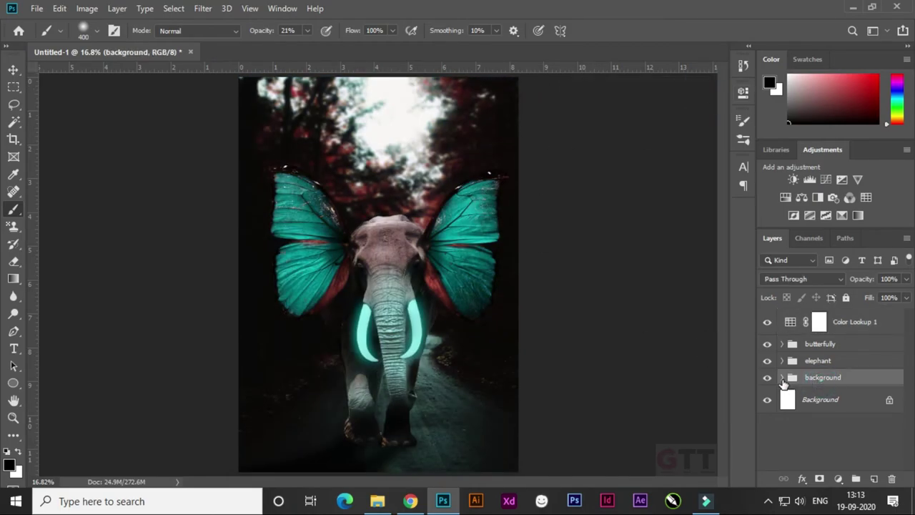
left_click(782, 376)
left_click(840, 369)
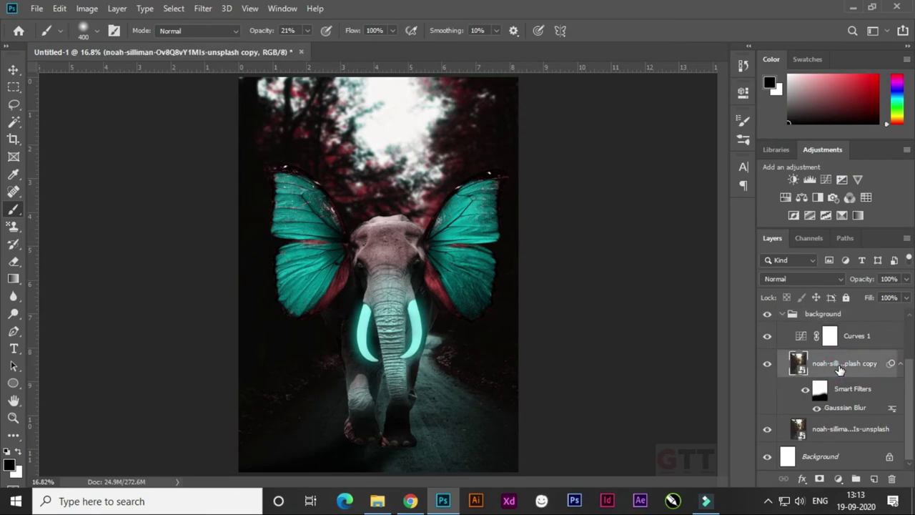
left_click(840, 429)
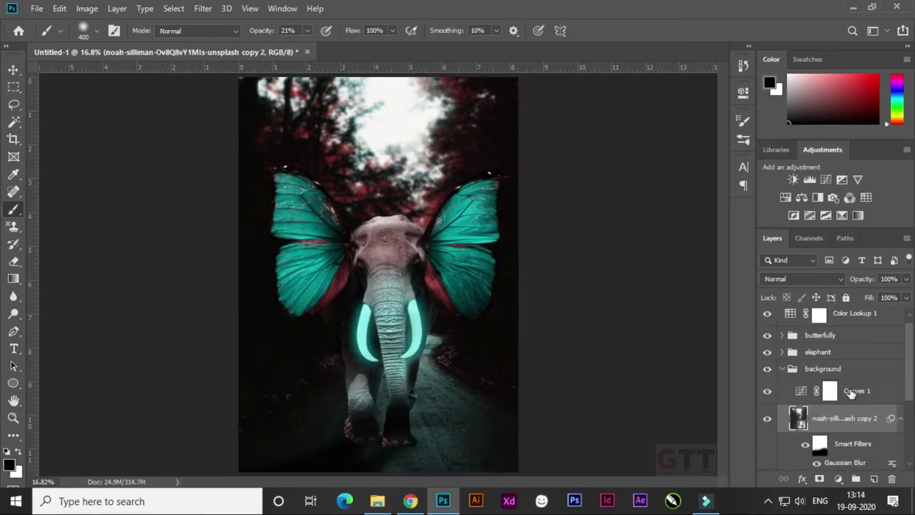
scroll(844, 431, "down", 2)
left_click(844, 429)
key("ctrl+j")
mouse_move(844, 429)
left_mouse_down()
mouse_move(838, 338)
mouse_move(824, 333)
left_mouse_up()
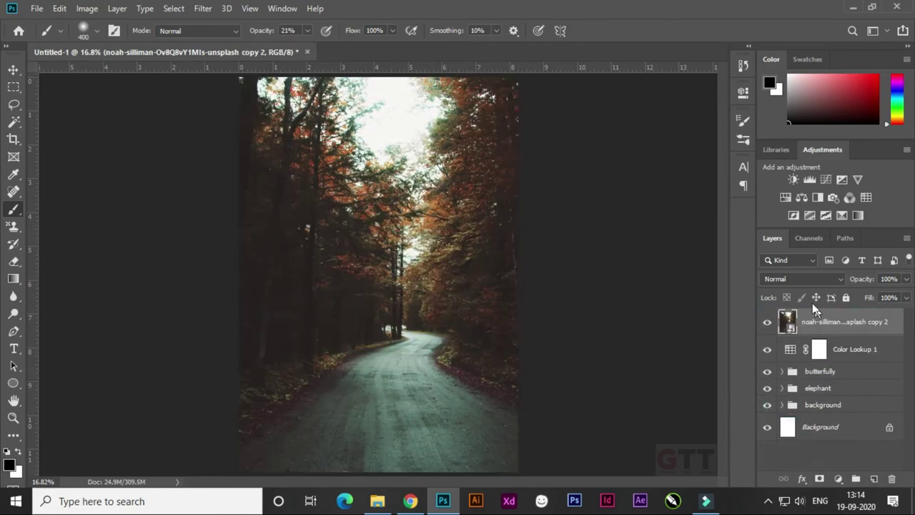
Step: Return the top photo copy to Normal blending and apply a 1000 px Gaussian Blur
scroll(770, 278, "down", 8)
scroll(770, 278, "down", 4)
scroll(771, 278, "down", 2)
scroll(770, 278, "down", 1)
scroll(771, 278, "up", 1)
scroll(783, 296, "up", 3)
left_click(800, 279)
left_click(772, 163)
left_click(202, 9)
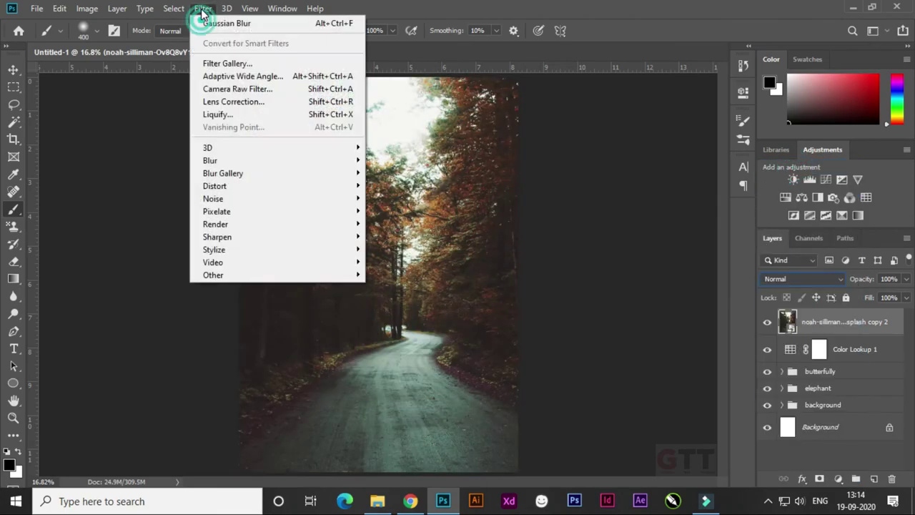
mouse_move(210, 160)
left_click(396, 198)
left_click_drag(527, 408, 558, 401)
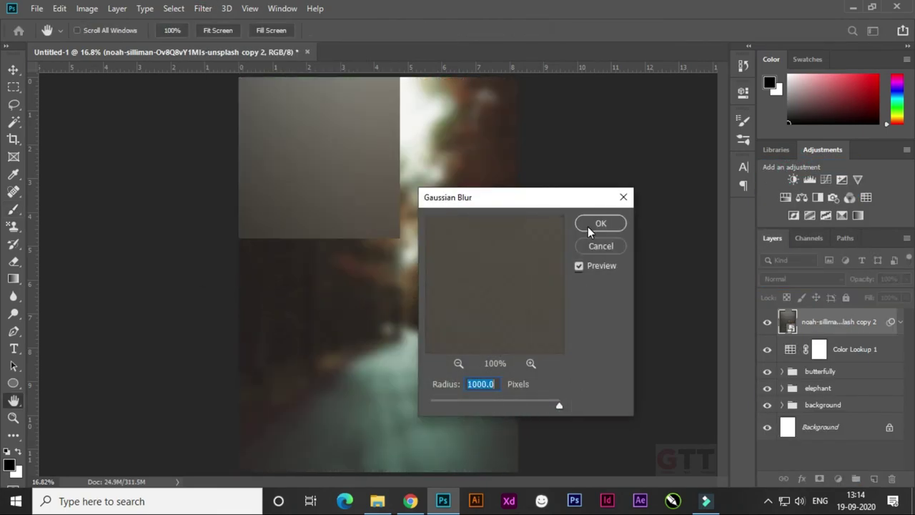
left_click(587, 227)
Step: Blend the blurred copy in Color Dodge at reduced opacity to create the glow
scroll(765, 278, "down", 9)
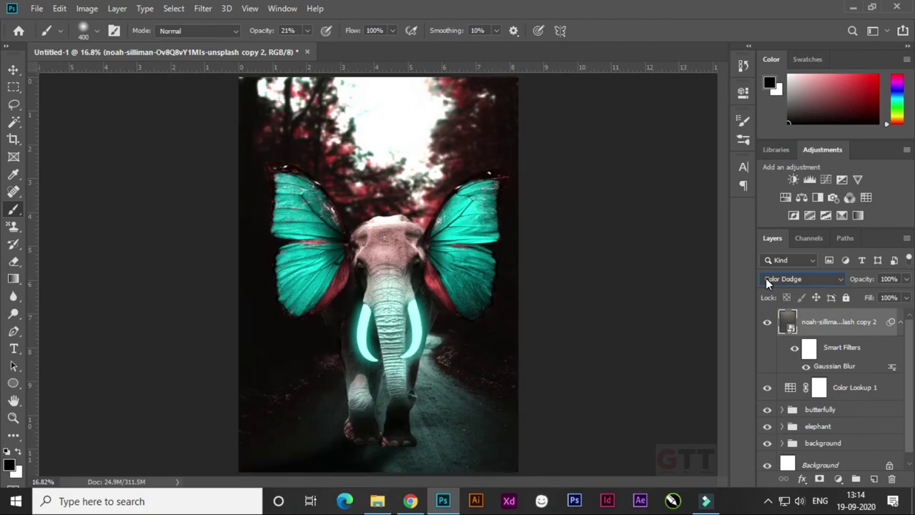
scroll(766, 278, "down", 2)
scroll(765, 278, "down", 4)
scroll(766, 278, "down", 5)
scroll(765, 278, "down", 4)
scroll(765, 278, "down", 2)
scroll(765, 278, "down", 1)
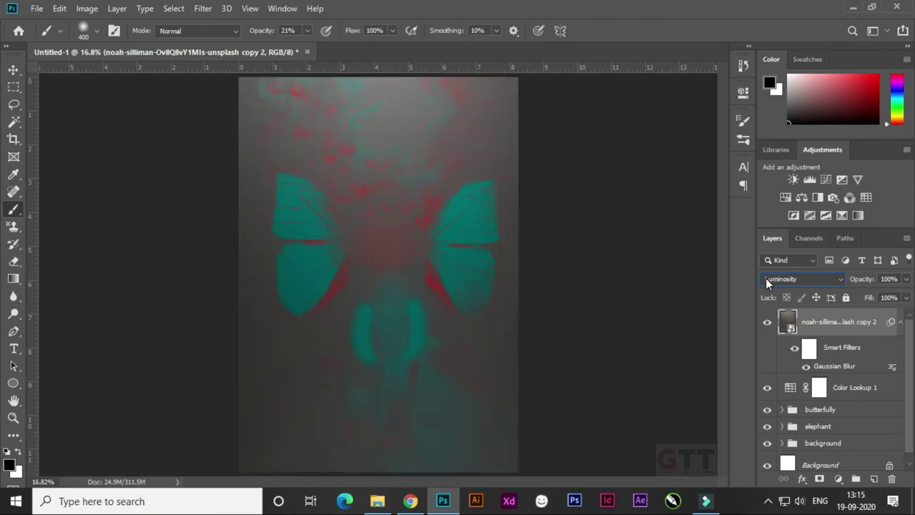
left_click(765, 278)
left_click(776, 278)
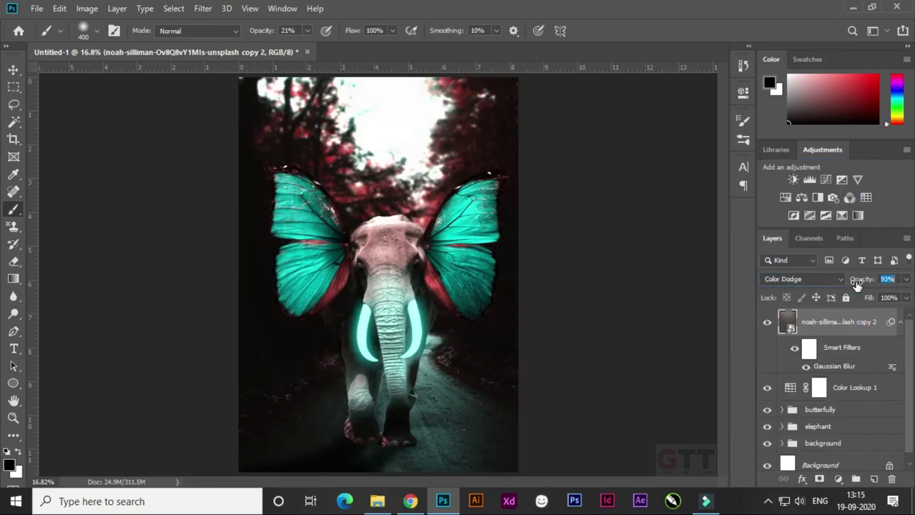
left_click_drag(861, 279, 846, 284)
left_click(13, 69)
left_click(163, 183)
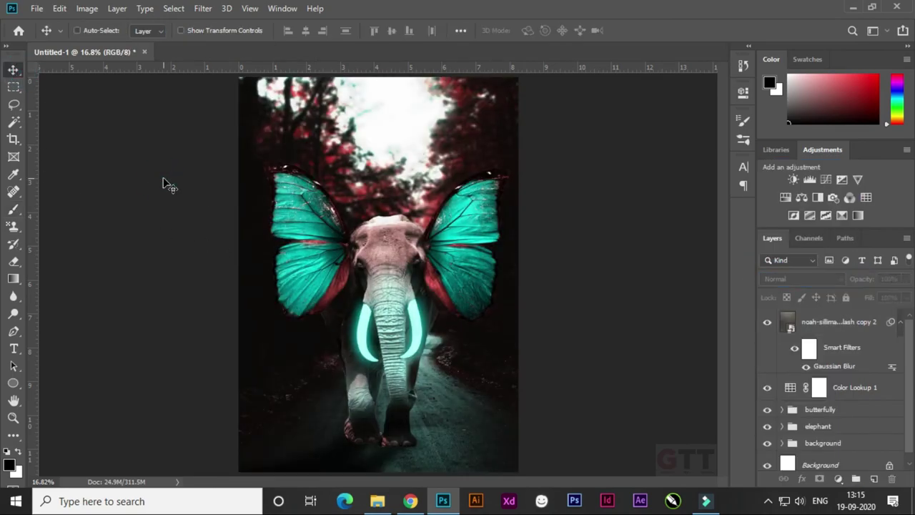
Step: Paint a dark spot under the elephant and squash it into a flat shadow beneath the feet
key("ctrl+plus")
key("ctrl+plus")
scroll(498, 259, "down", 5)
scroll(806, 361, "down", 1)
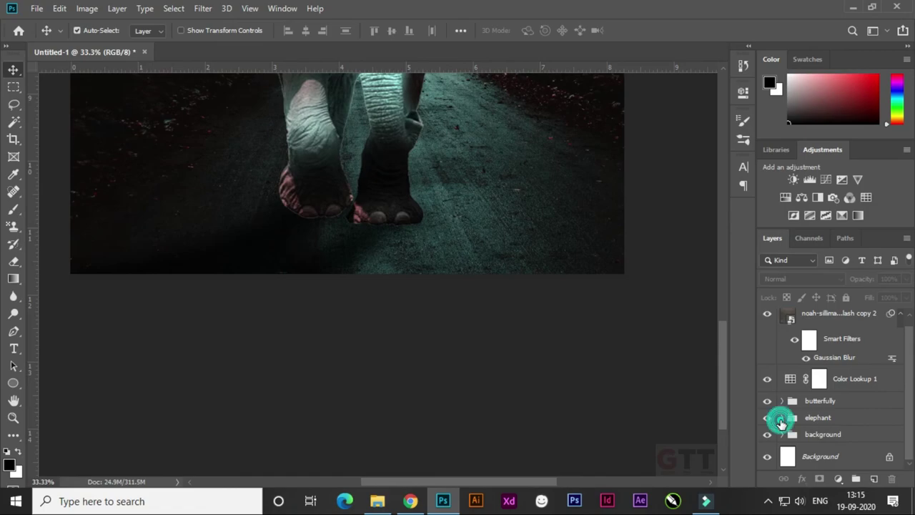
left_click(779, 421)
left_click(771, 418)
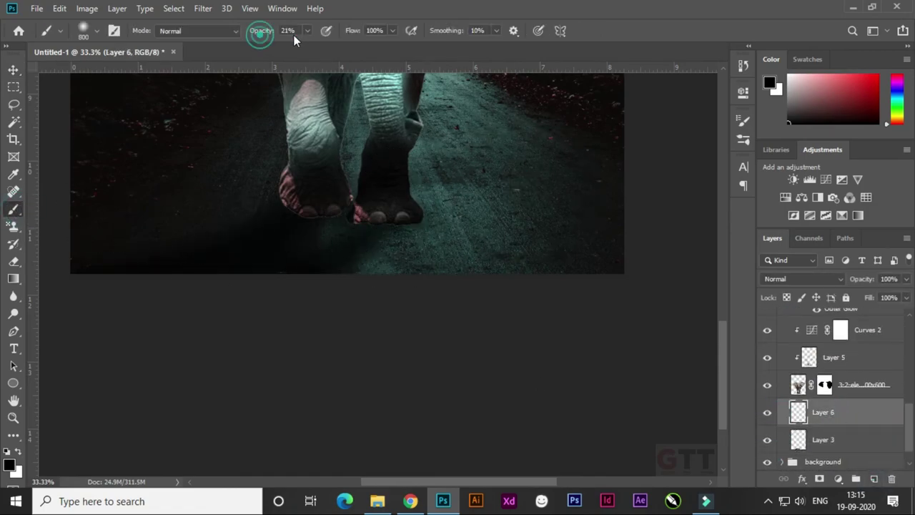
left_click(535, 180)
key("ctrl+t")
left_click_drag(586, 183, 522, 259)
mouse_move(441, 114)
left_mouse_down()
mouse_move(451, 134)
mouse_move(457, 305)
mouse_move(439, 235)
mouse_move(388, 222)
left_mouse_up()
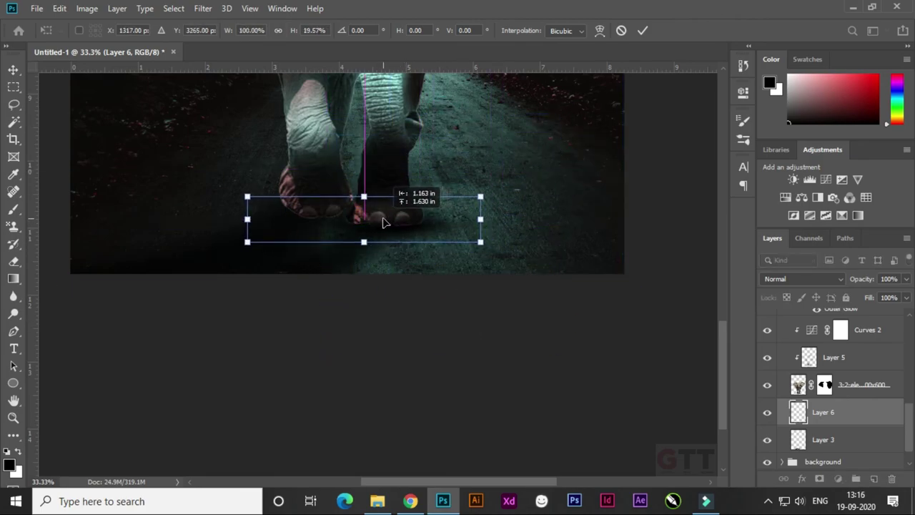
key("Return")
Step: Place a copy of the shadow under the other foot and select both shadow layers
key("ctrl+t")
left_click_drag(428, 235, 341, 239)
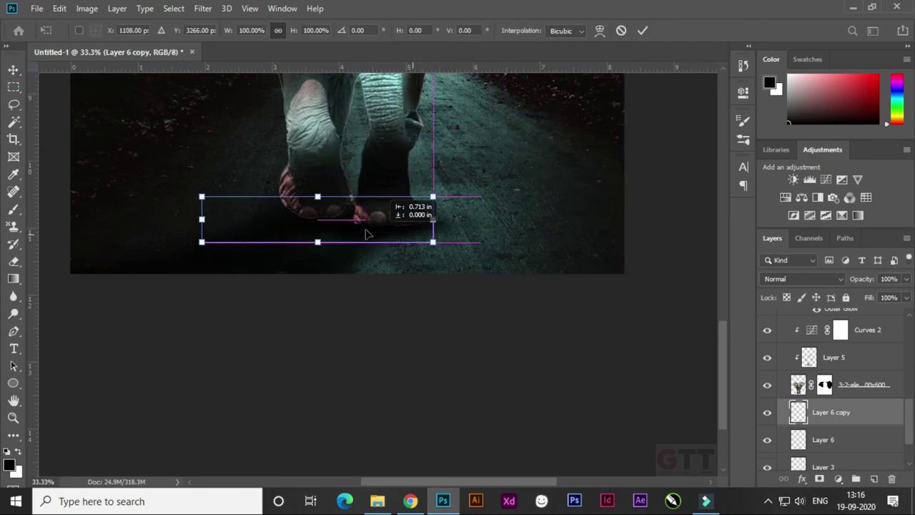
key("Return")
key("ctrl+0")
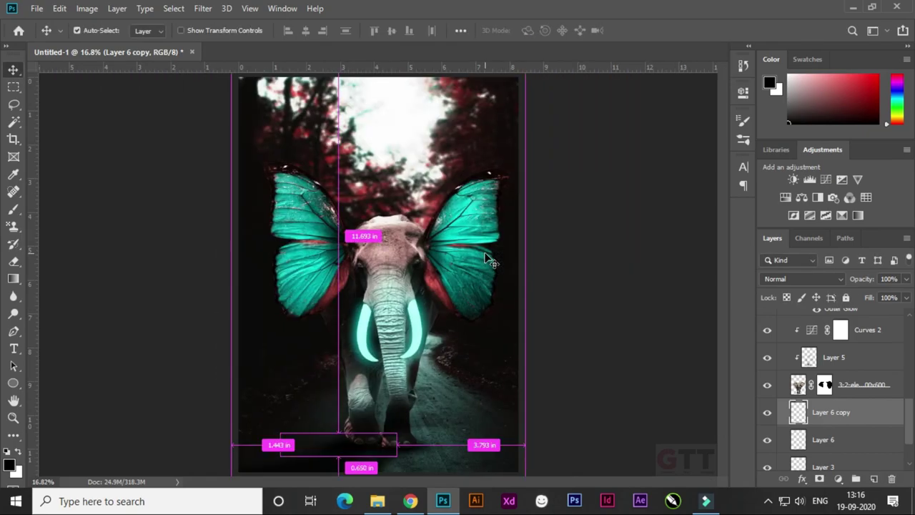
left_click(829, 439, "shift")
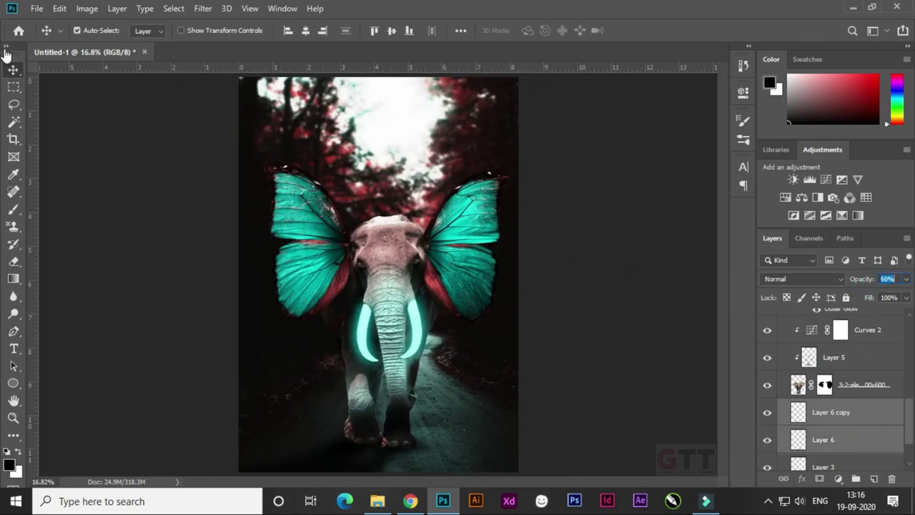